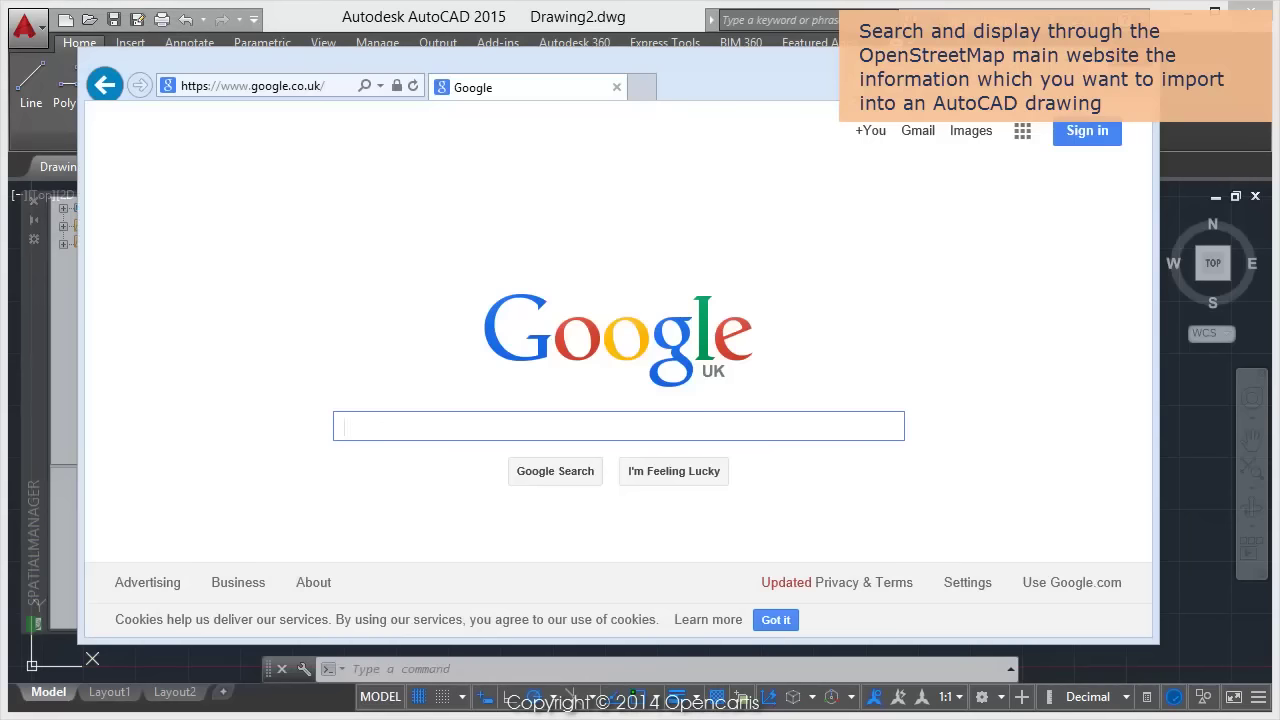
Step: Search Google for 'openstreetmap'
{"action": "left_click", "coordinate": [391, 430]}
{"action": "type", "text": "op"}
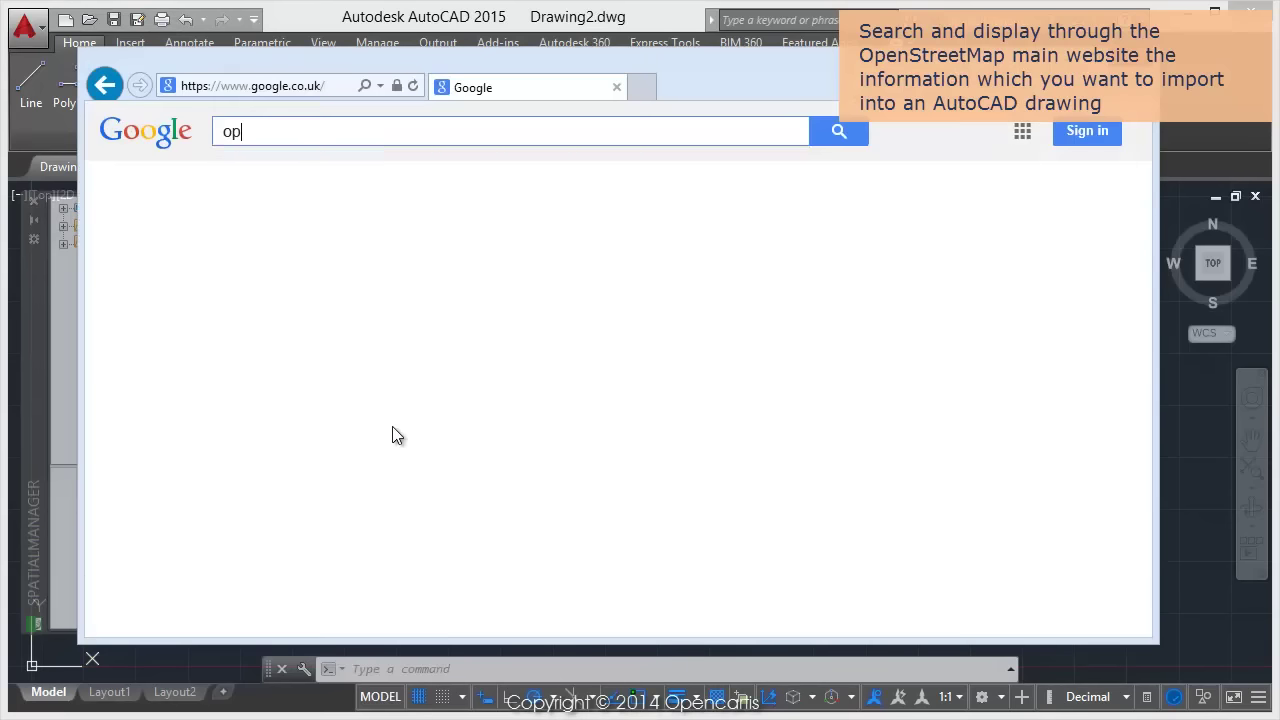
{"action": "type", "text": "entr"}
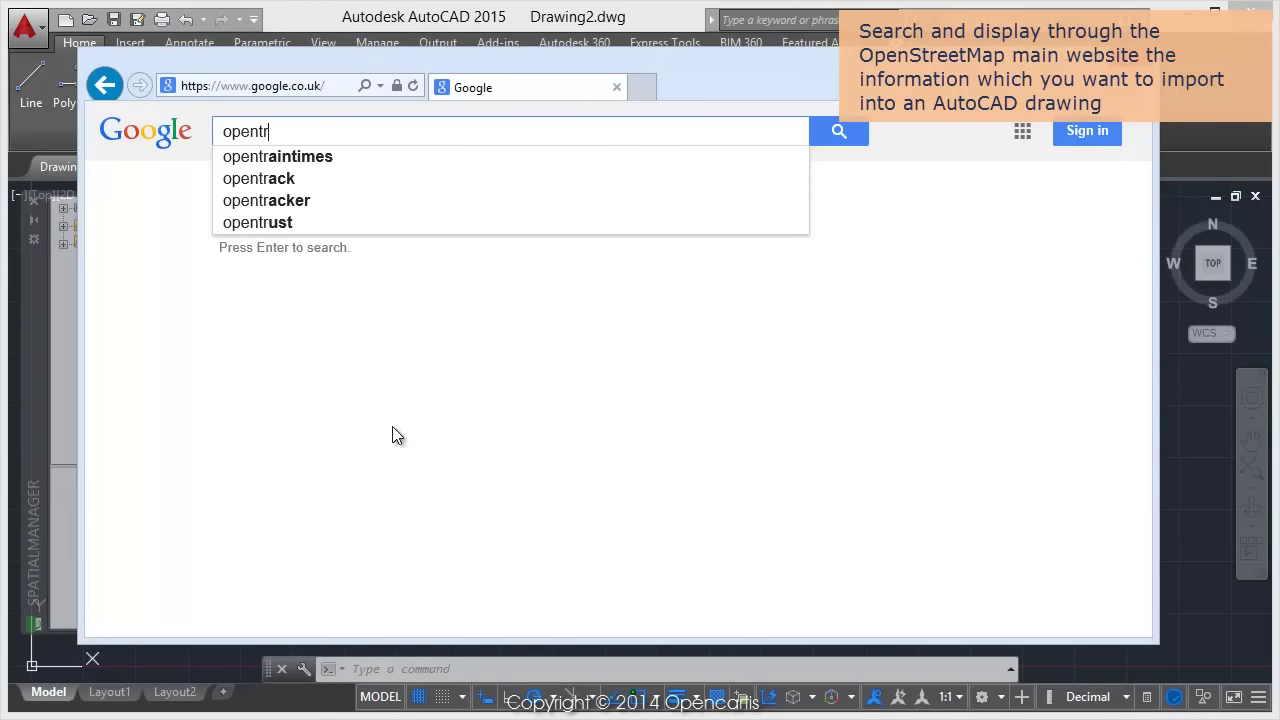
{"action": "type", "text": "ee"}
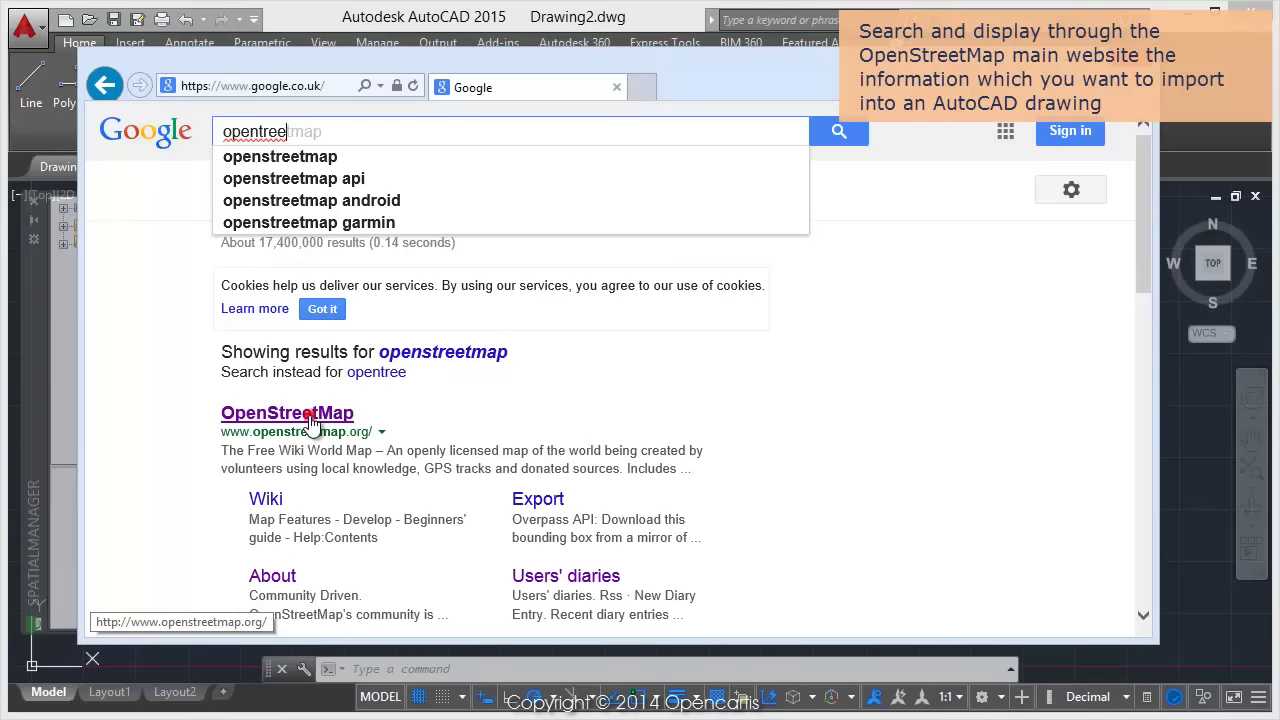
Step: Go to the OpenStreetMap website and search for 'dijon', showing the City of Dijon result
{"action": "left_click", "coordinate": [309, 422]}
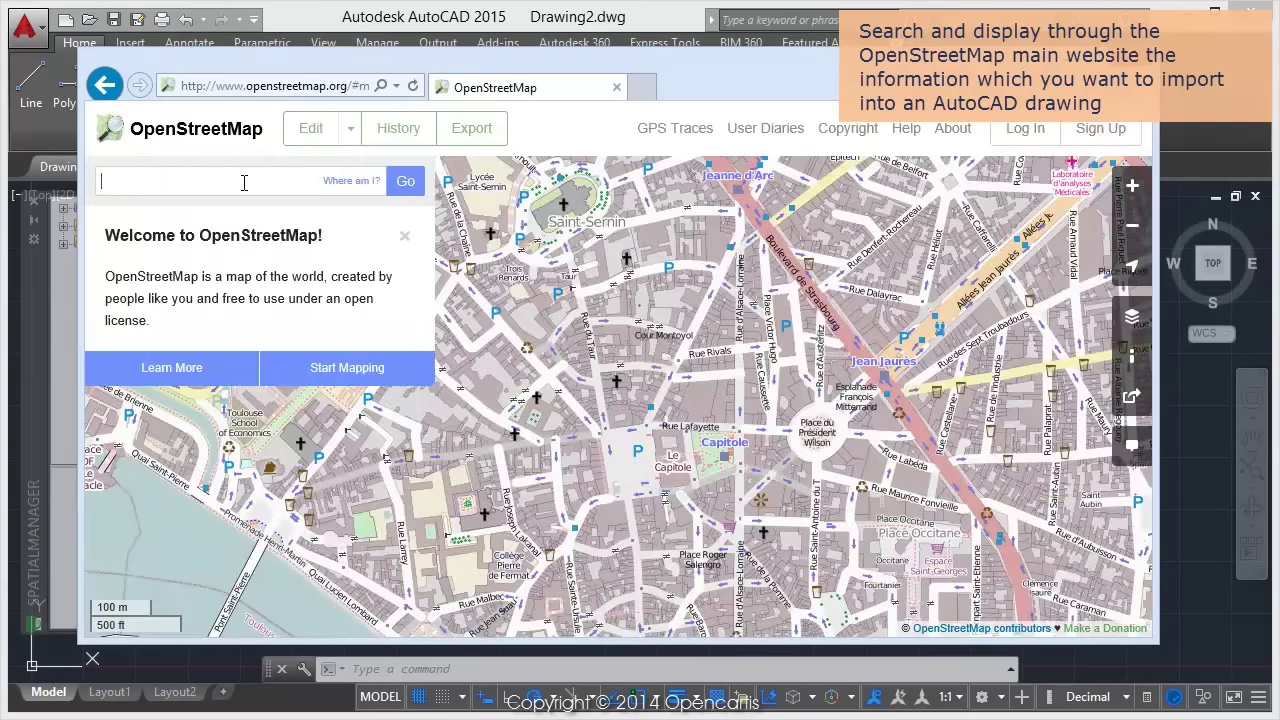
{"action": "left_click", "coordinate": [244, 182]}
{"action": "type", "text": "dijon"}
{"action": "key", "text": "Return"}
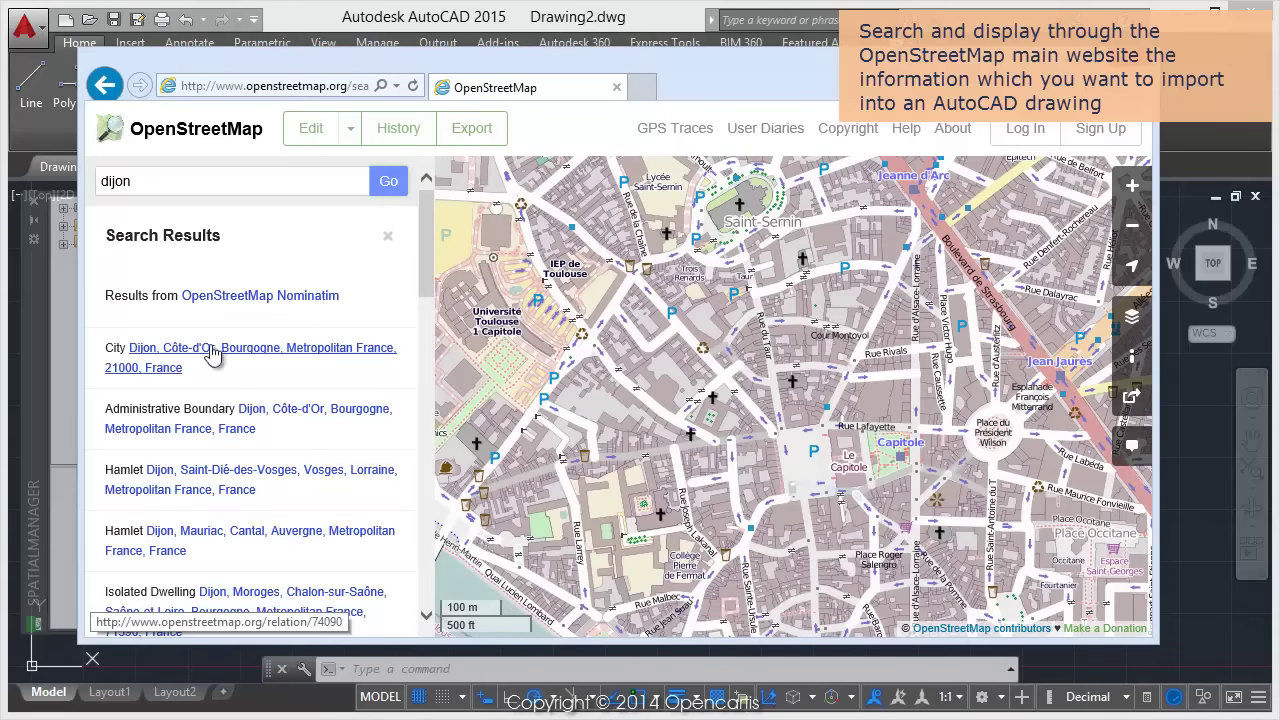
{"action": "left_click", "coordinate": [222, 358]}
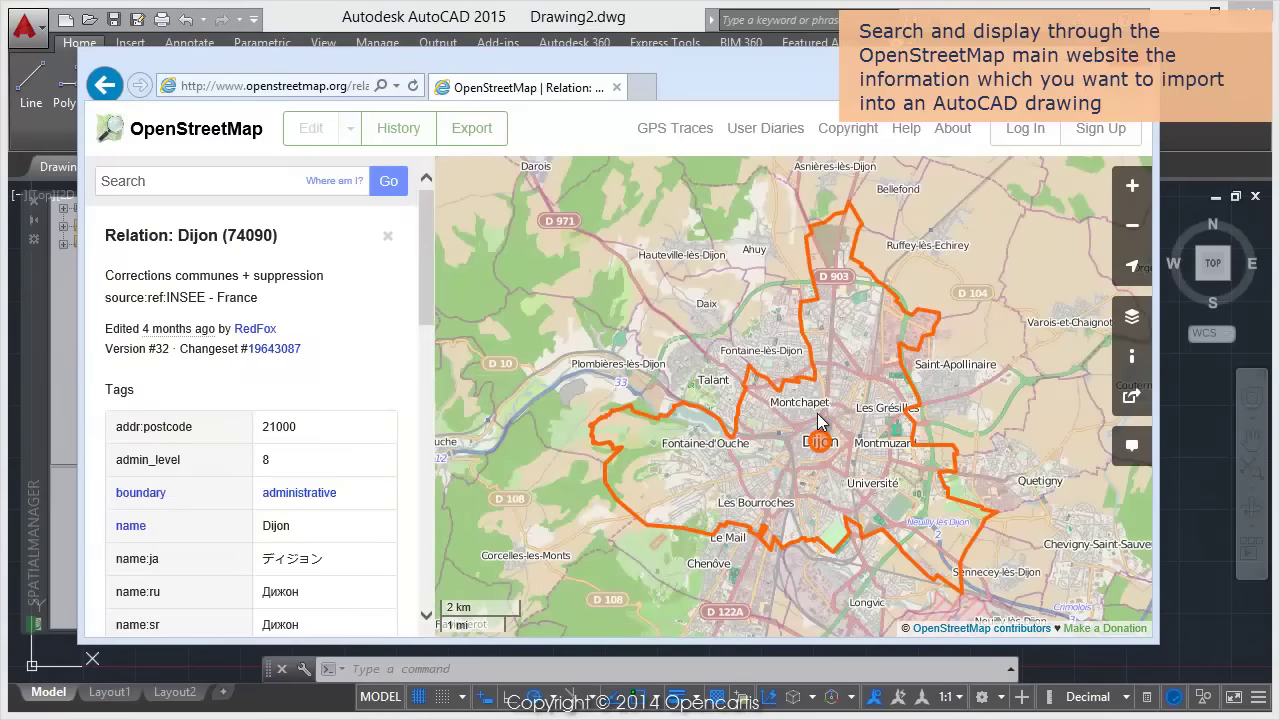
Step: Zoom and pan the map into Dijon's city centre around République
{"action": "scroll", "coordinate": [818, 420], "scroll_direction": "up", "scroll_amount": 2}
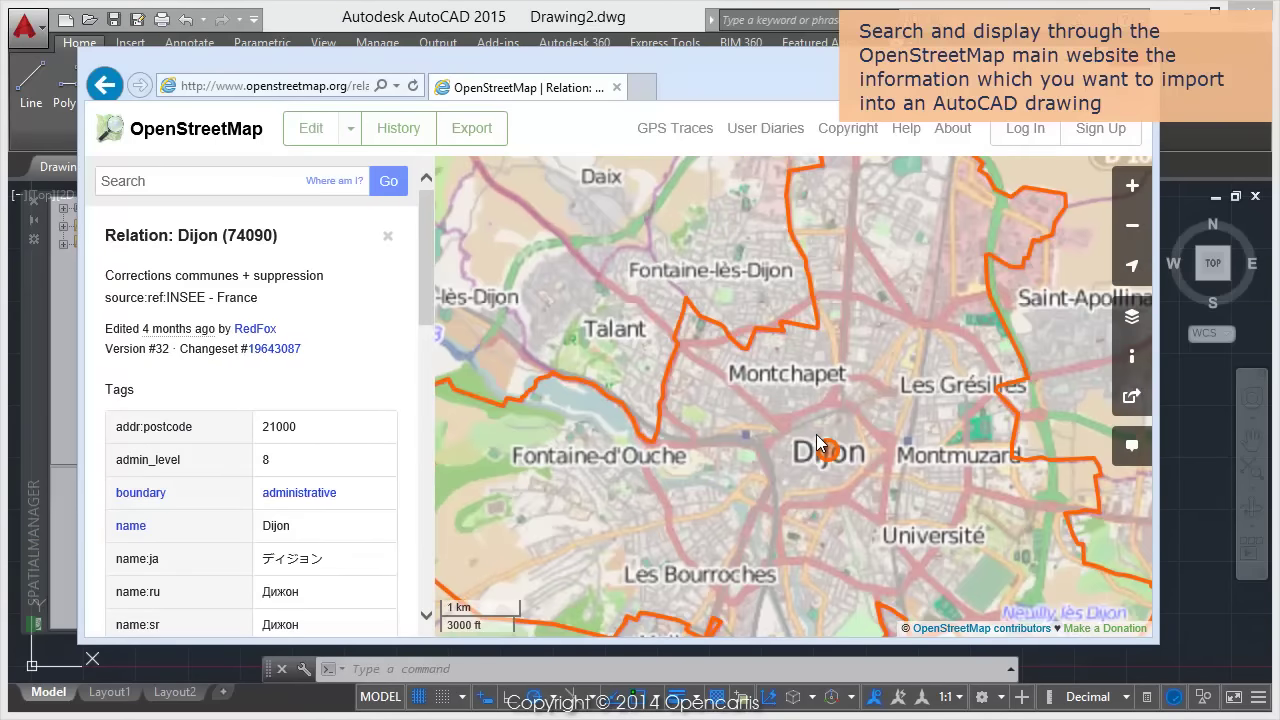
{"action": "scroll", "coordinate": [828, 449], "scroll_direction": "up", "scroll_amount": 3}
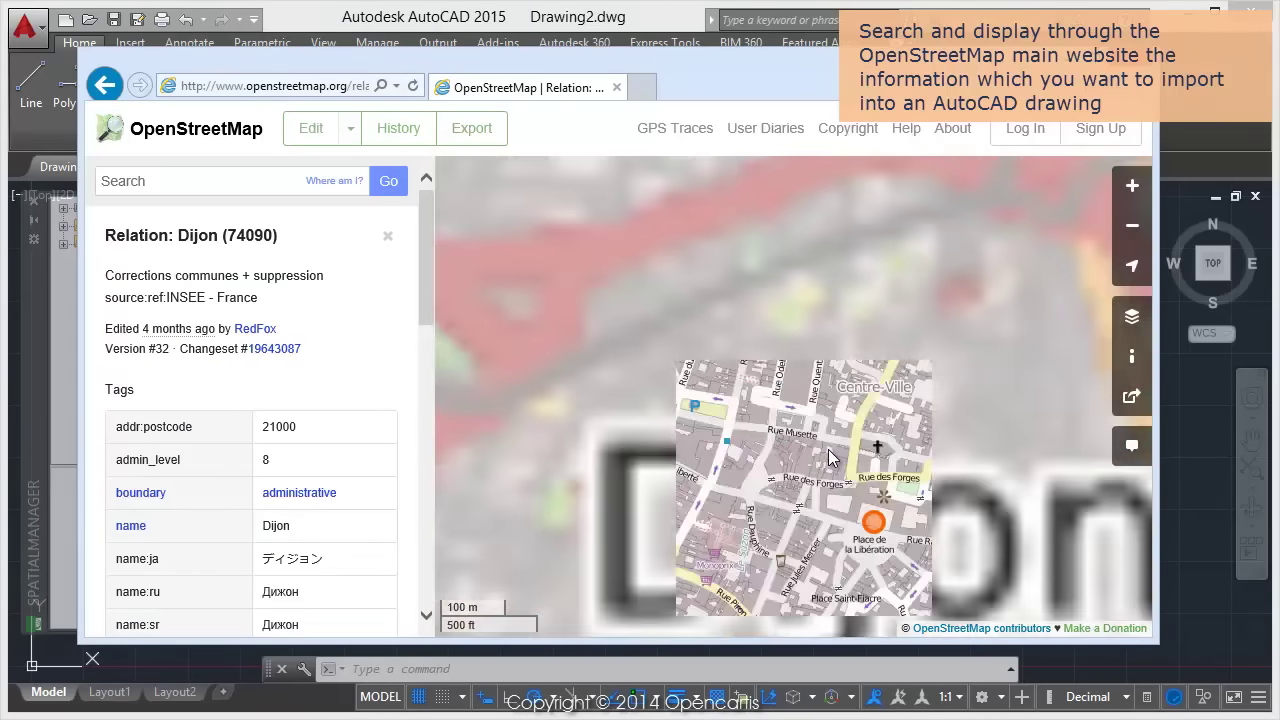
{"action": "left_click_drag", "start_coordinate": [828, 457], "coordinate": [712, 467]}
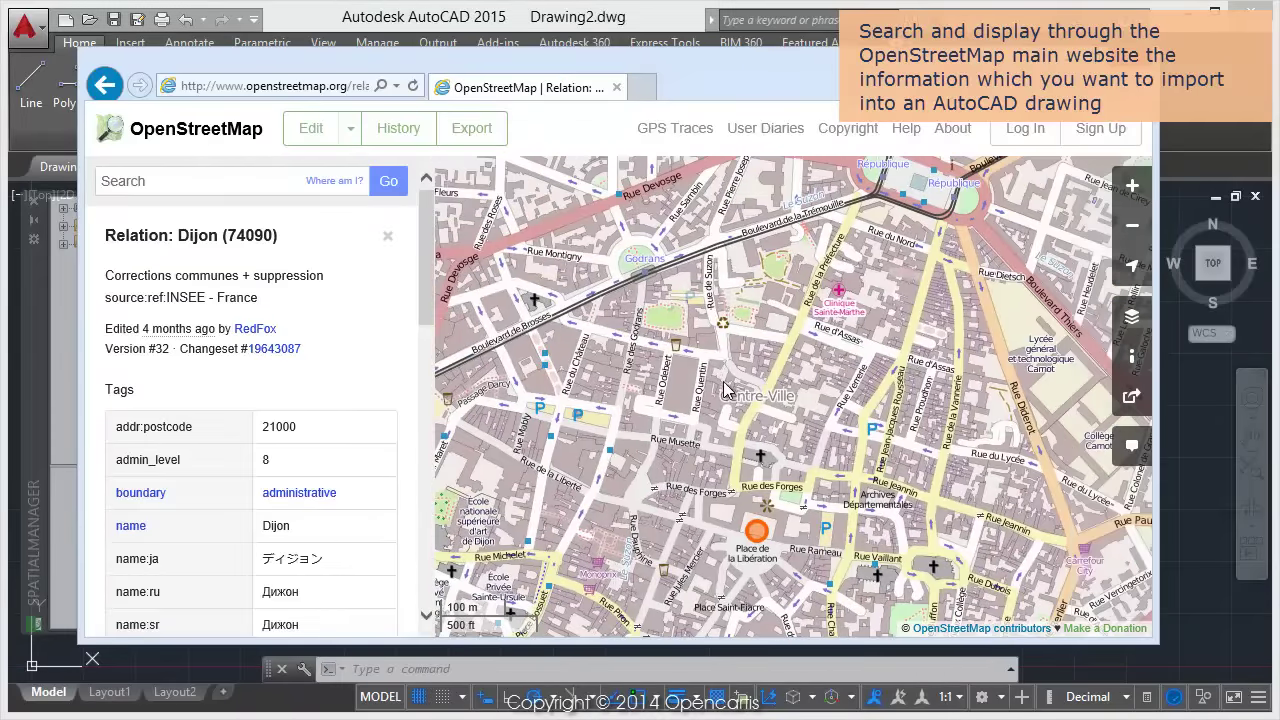
{"action": "scroll", "coordinate": [732, 366], "scroll_direction": "up", "scroll_amount": 1}
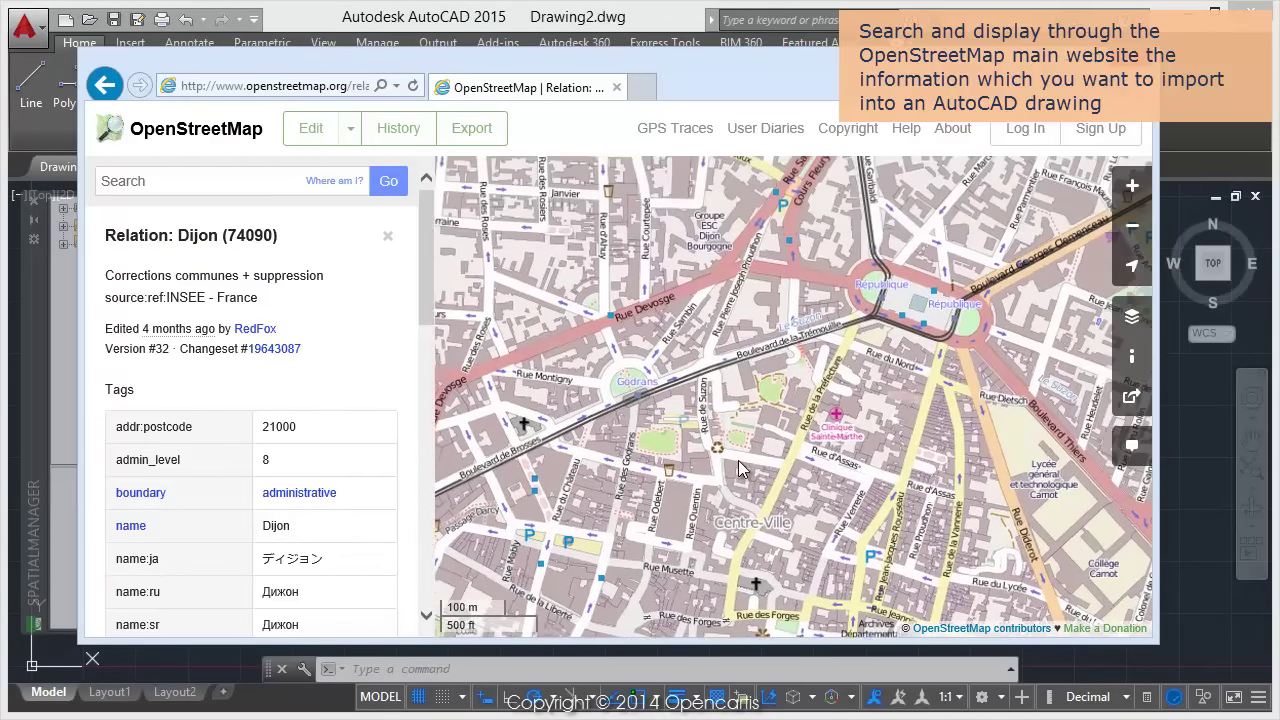
{"action": "scroll", "coordinate": [740, 368], "scroll_direction": "up", "scroll_amount": 1}
{"action": "scroll", "coordinate": [750, 465], "scroll_direction": "down", "scroll_amount": 2}
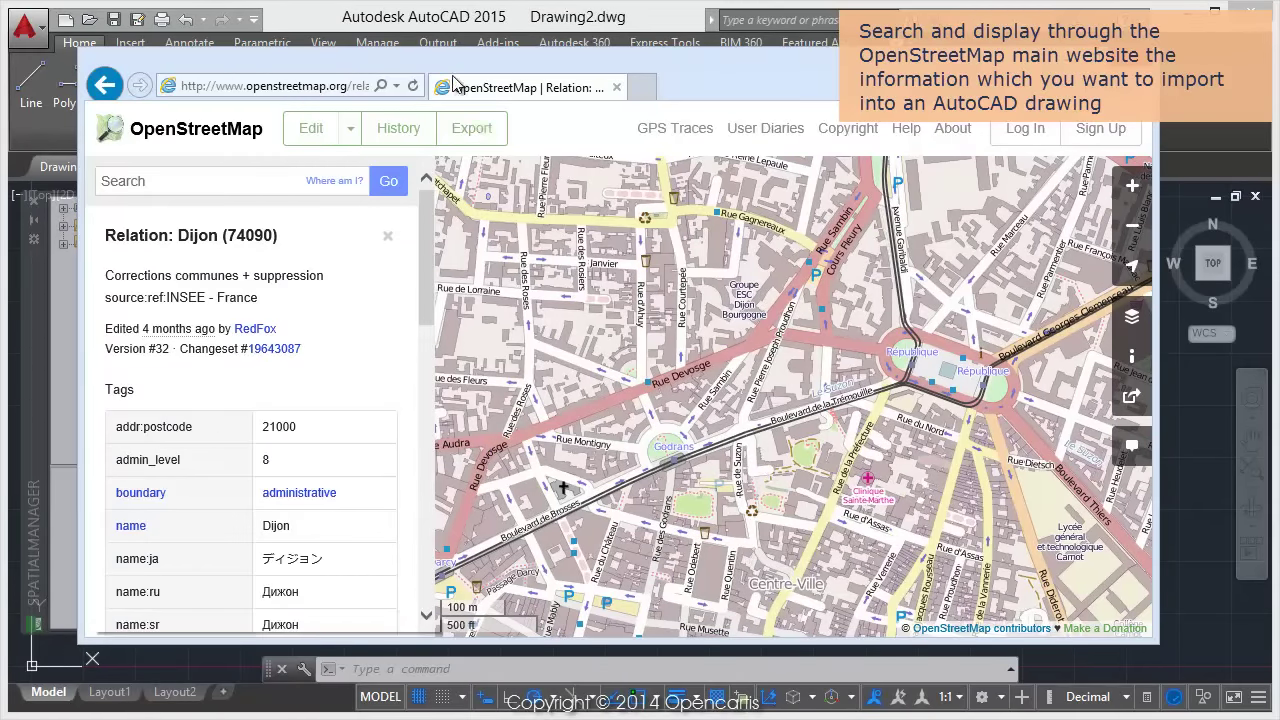
Step: Export the visible central Dijon area and save it as 'Dijon centre.osm' in TempSPM
{"action": "left_click", "coordinate": [472, 133]}
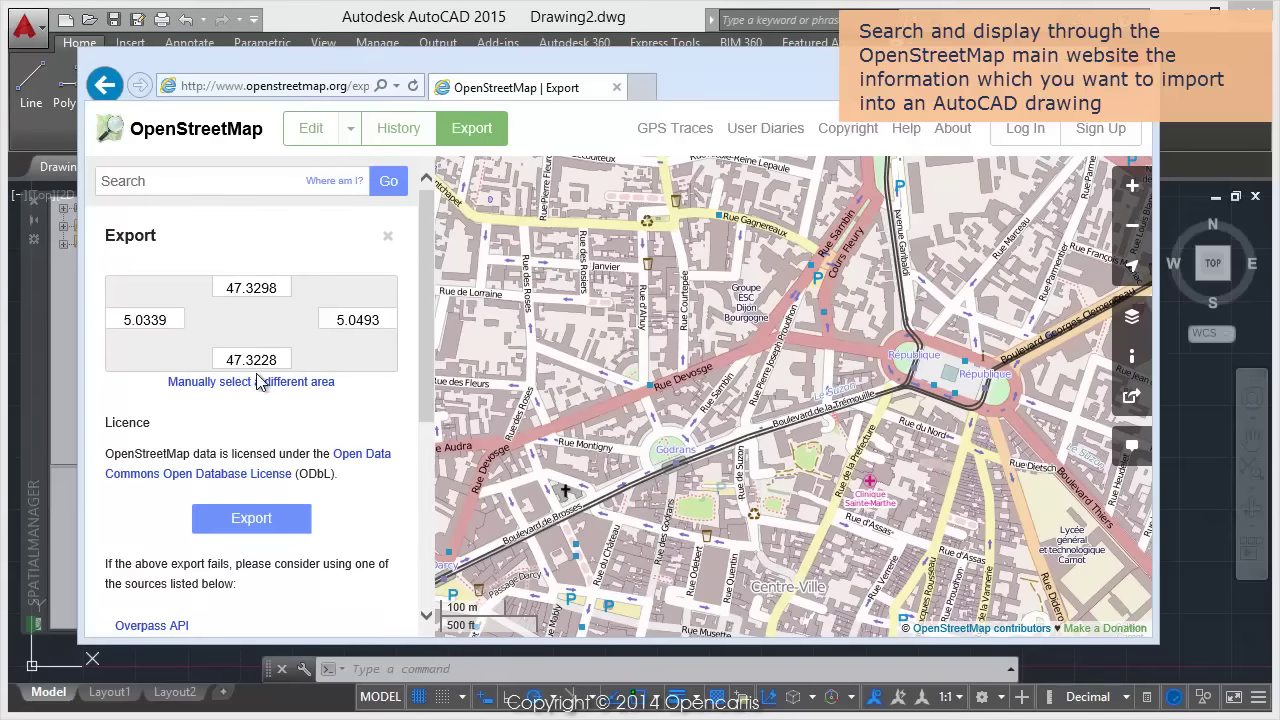
{"action": "left_click", "coordinate": [276, 517]}
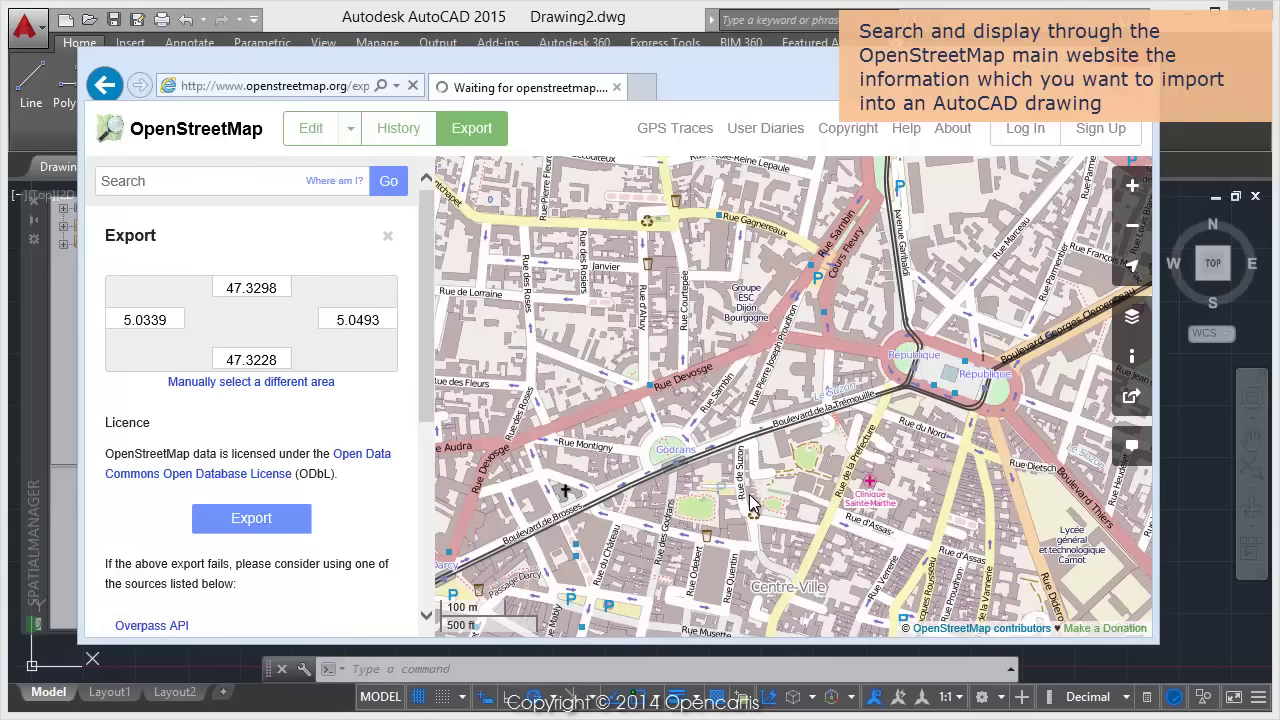
{"action": "left_click", "coordinate": [929, 615]}
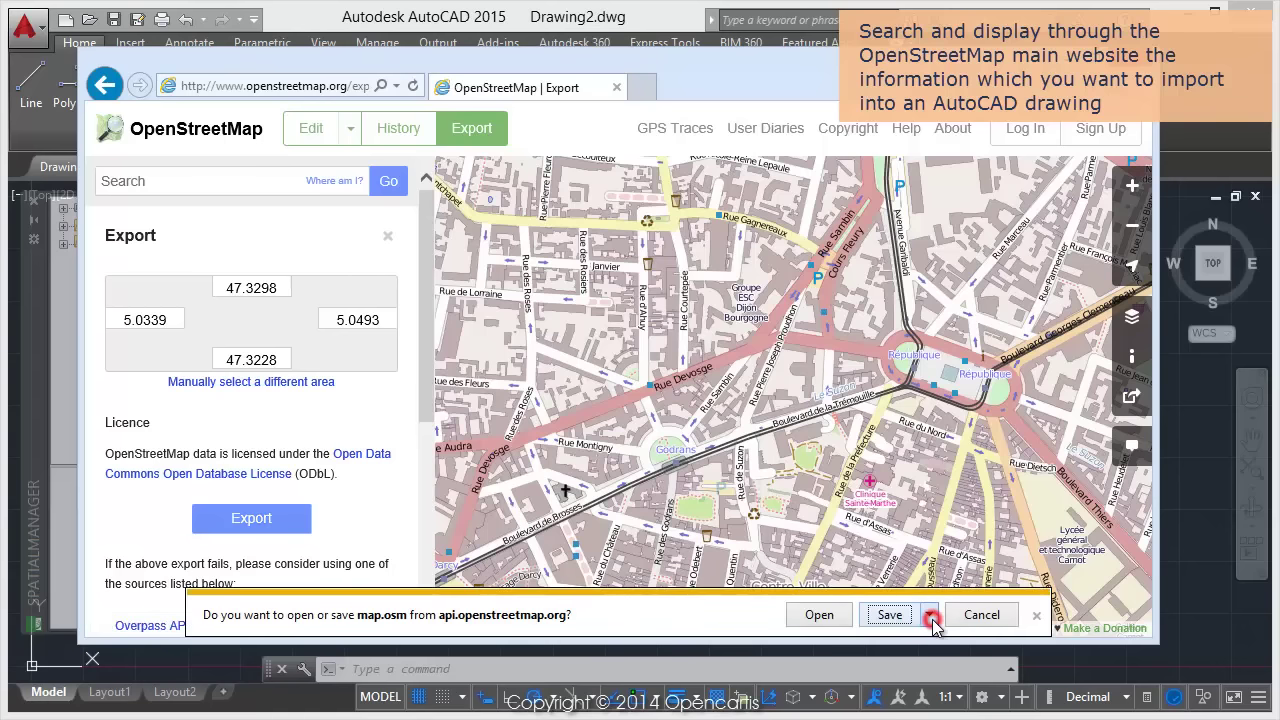
{"action": "left_click", "coordinate": [924, 664]}
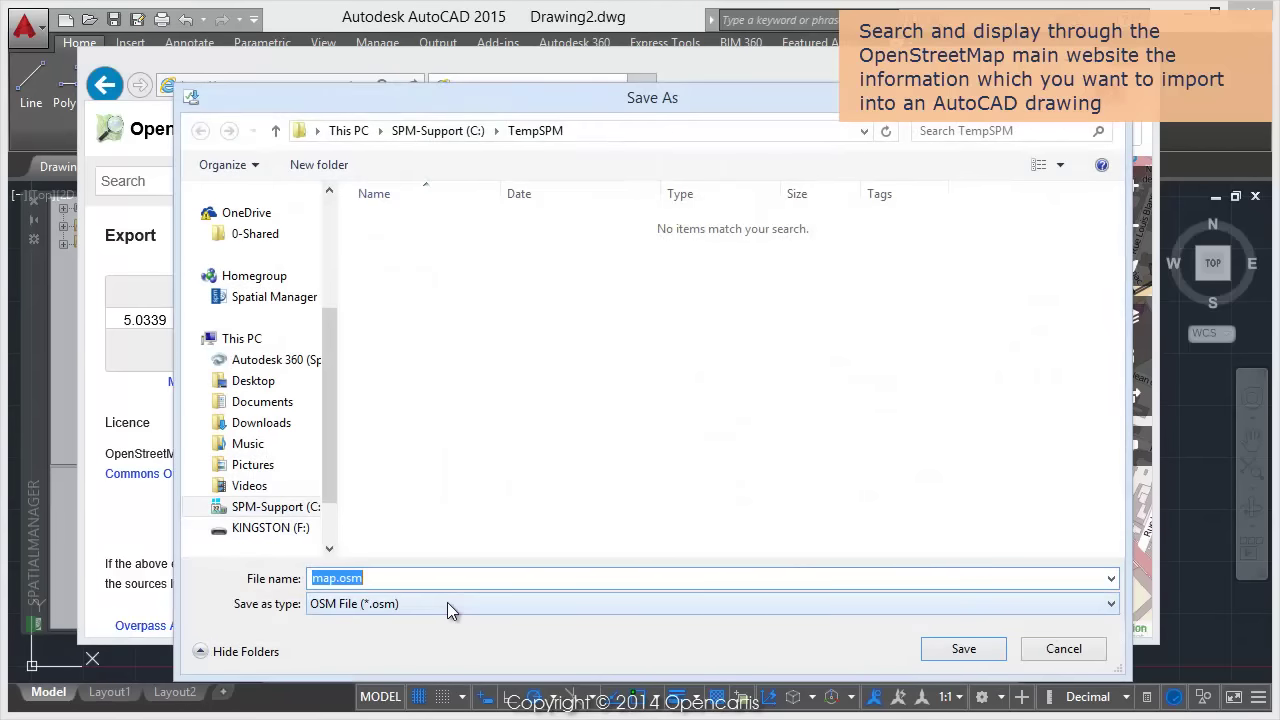
{"action": "type", "text": "Dijosn "}
{"action": "type", "text": "centre"}
{"action": "key", "text": "BackSpace"}
{"action": "key", "text": "Return"}
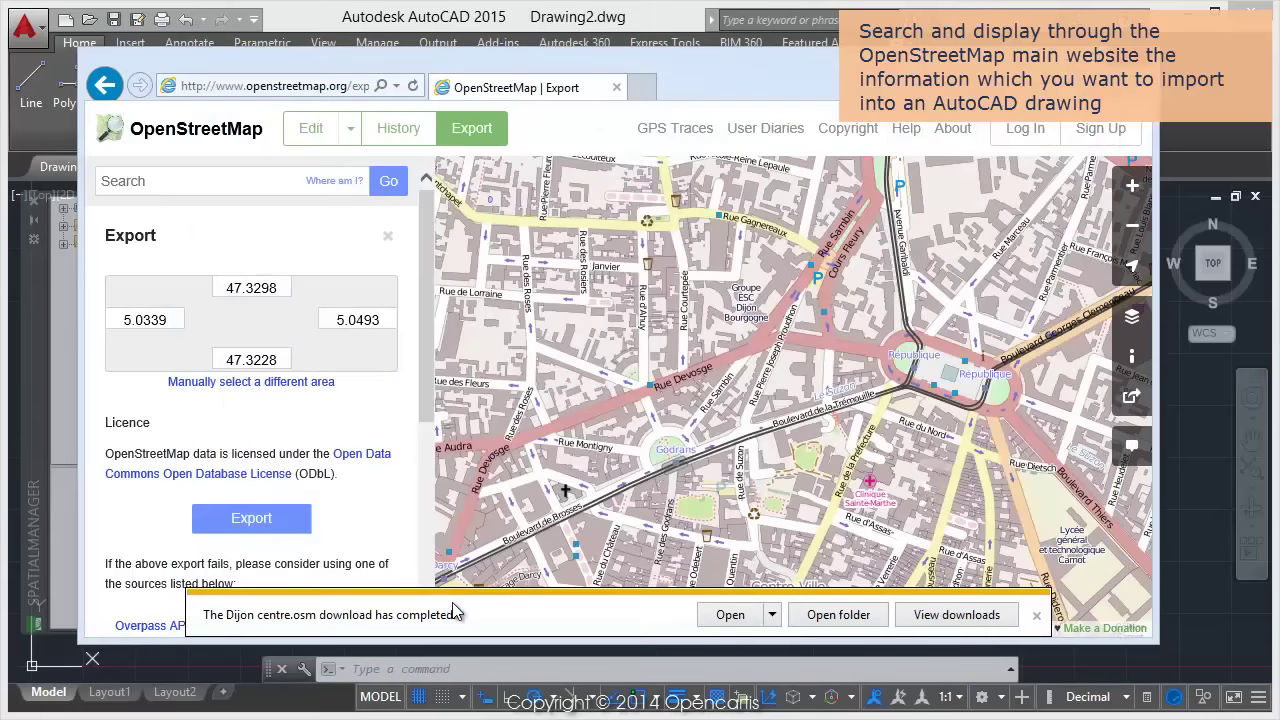
{"action": "left_click", "coordinate": [857, 615]}
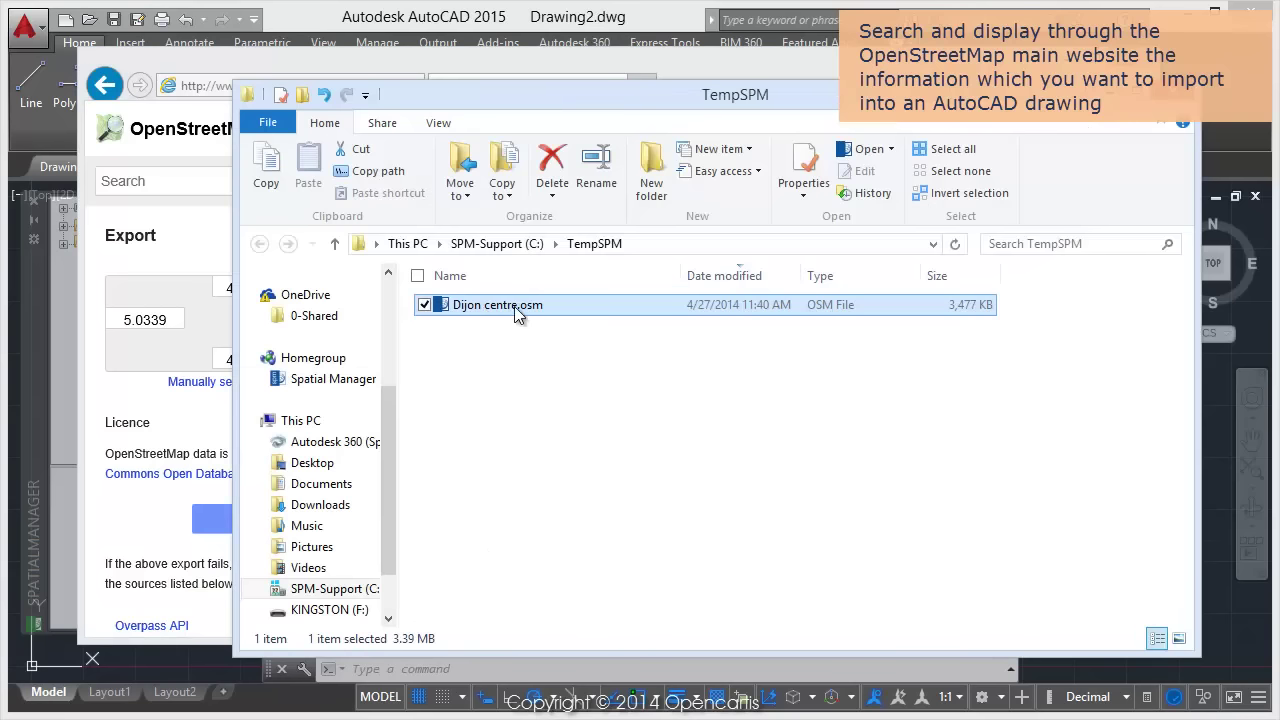
{"action": "left_click", "coordinate": [535, 18]}
Step: Refresh the TempSPM shortcut folder in Spatial Manager so the new file appears
{"action": "left_click", "coordinate": [63, 224]}
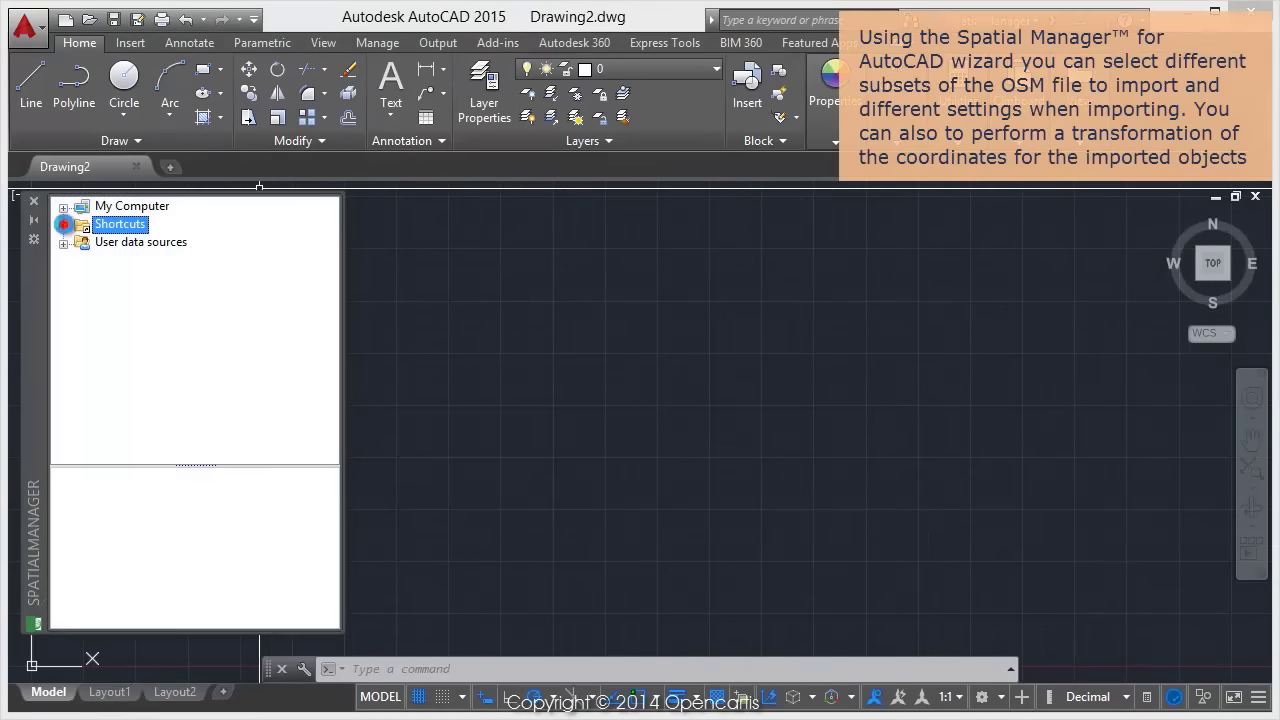
{"action": "left_click", "coordinate": [82, 224]}
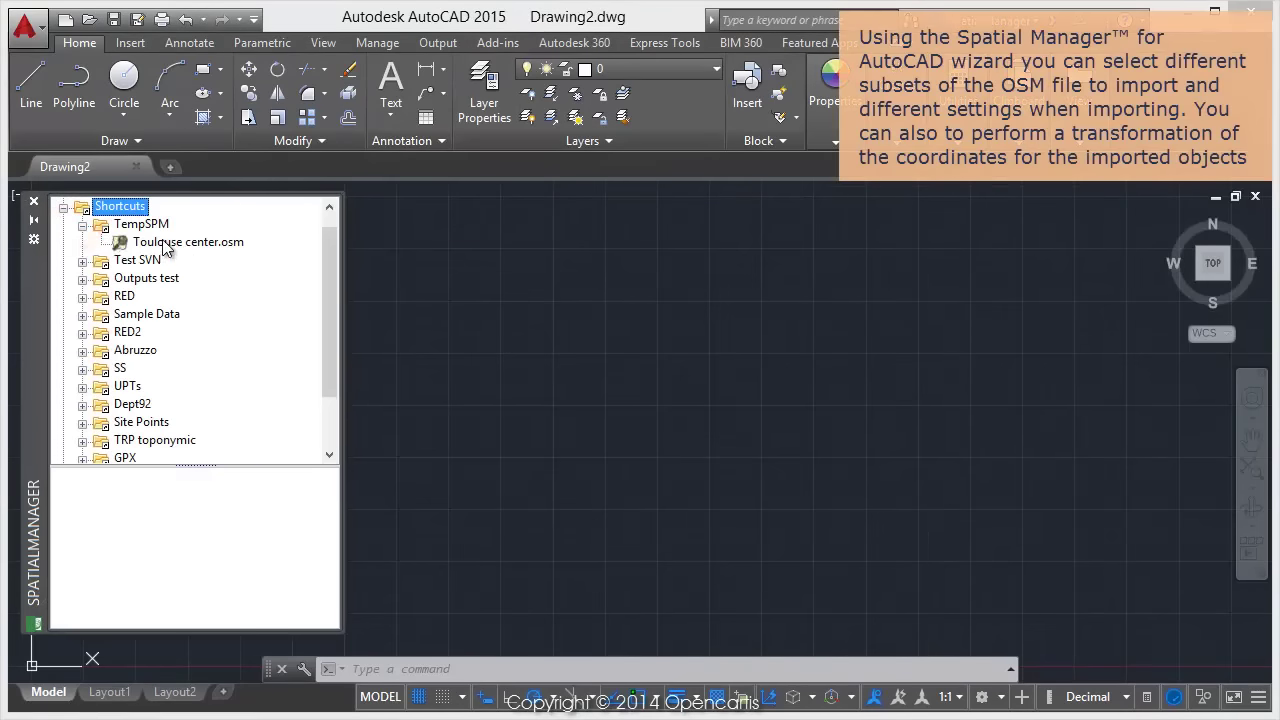
{"action": "right_click", "coordinate": [145, 225]}
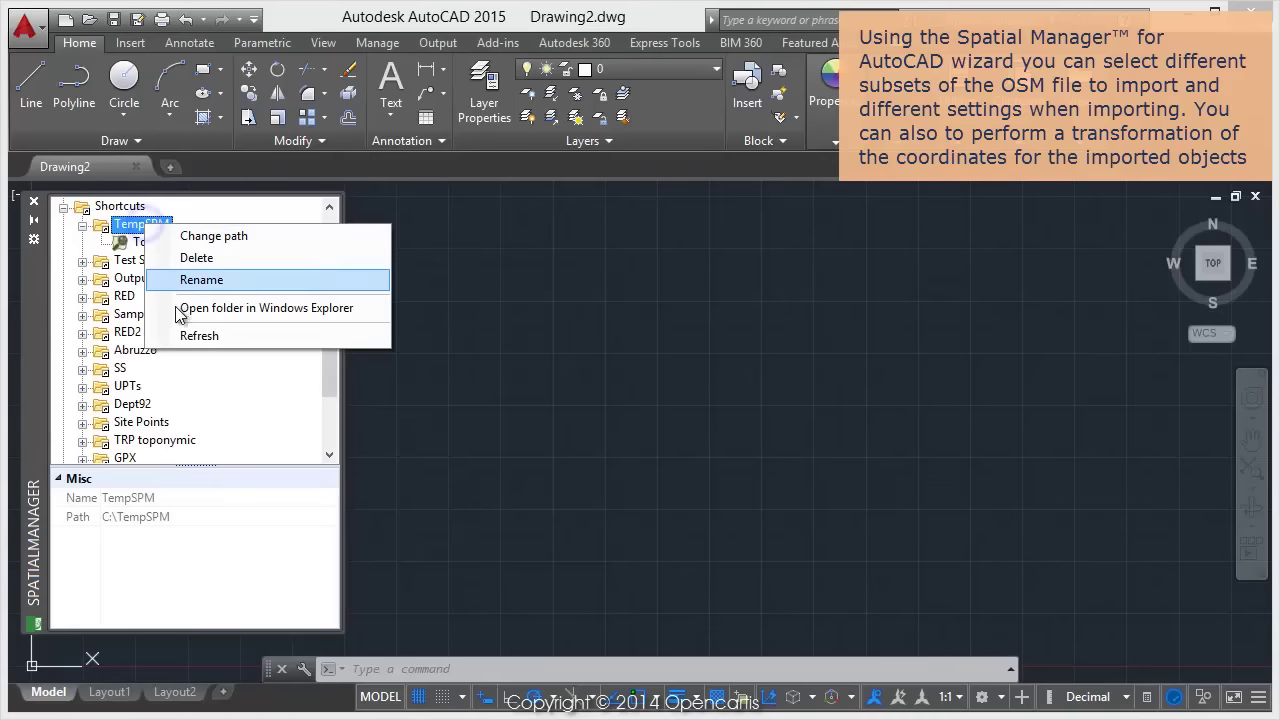
{"action": "left_click", "coordinate": [184, 336]}
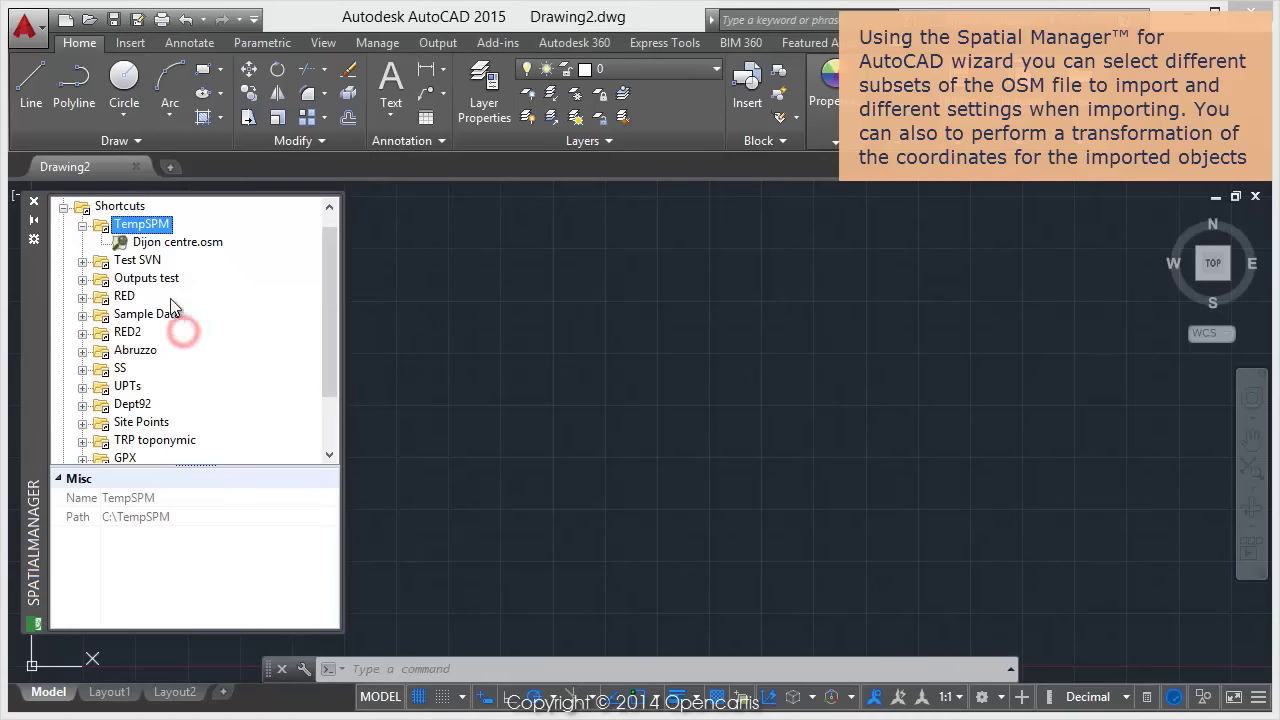
Step: Import Dijon centre.osm into the current drawing
{"action": "left_click", "coordinate": [166, 246]}
{"action": "right_click", "coordinate": [174, 247]}
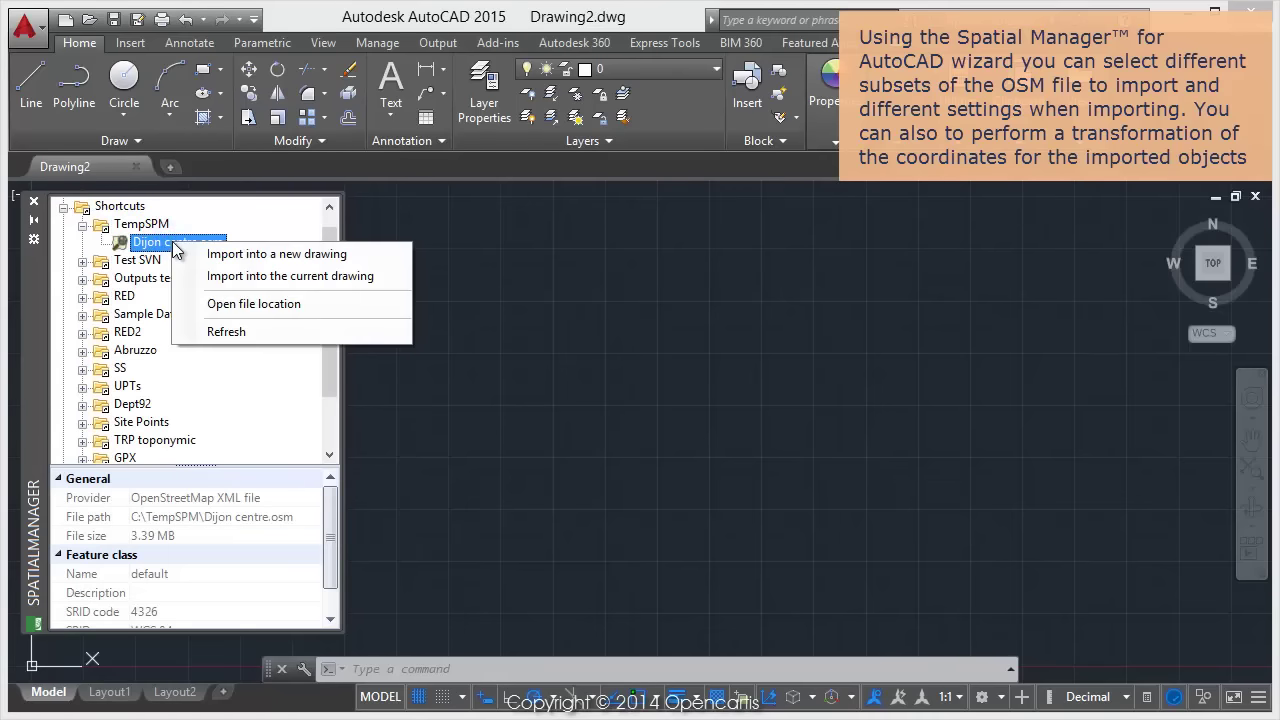
{"action": "left_click", "coordinate": [201, 276]}
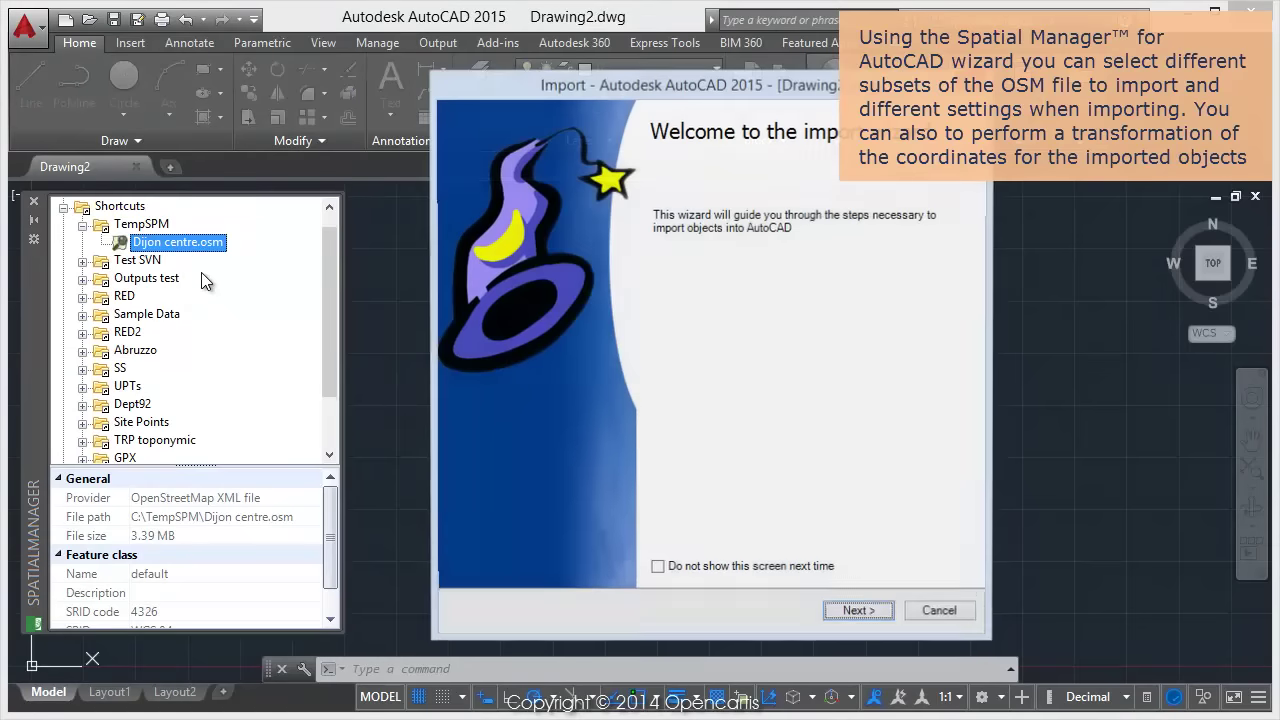
Step: Limit the OSM import to the Building feature type only
{"action": "left_click", "coordinate": [859, 613]}
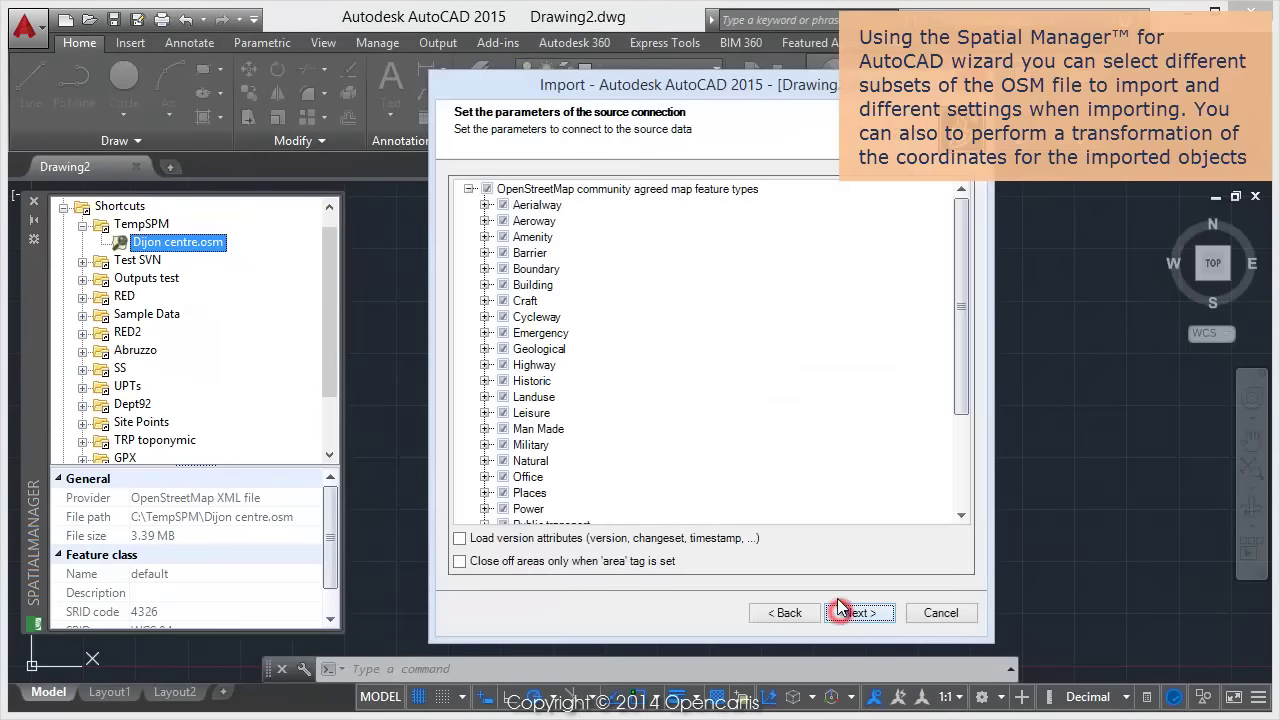
{"action": "left_click", "coordinate": [487, 189]}
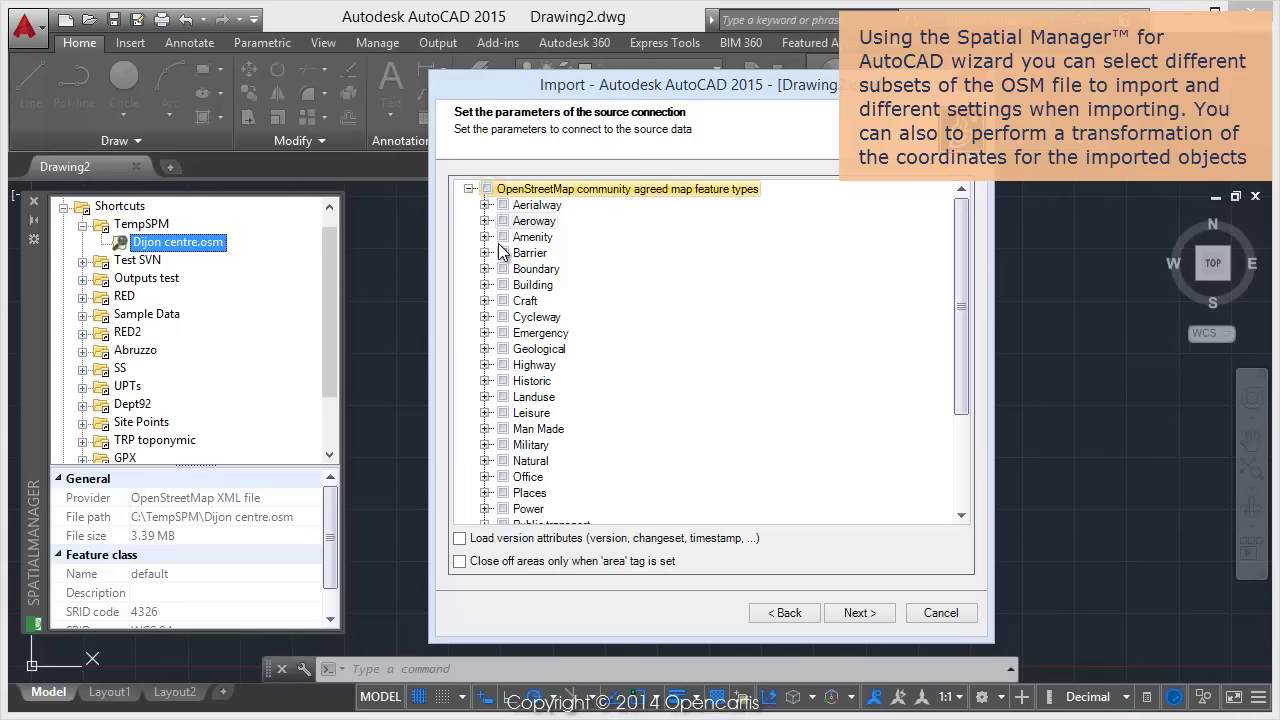
{"action": "left_click", "coordinate": [503, 286]}
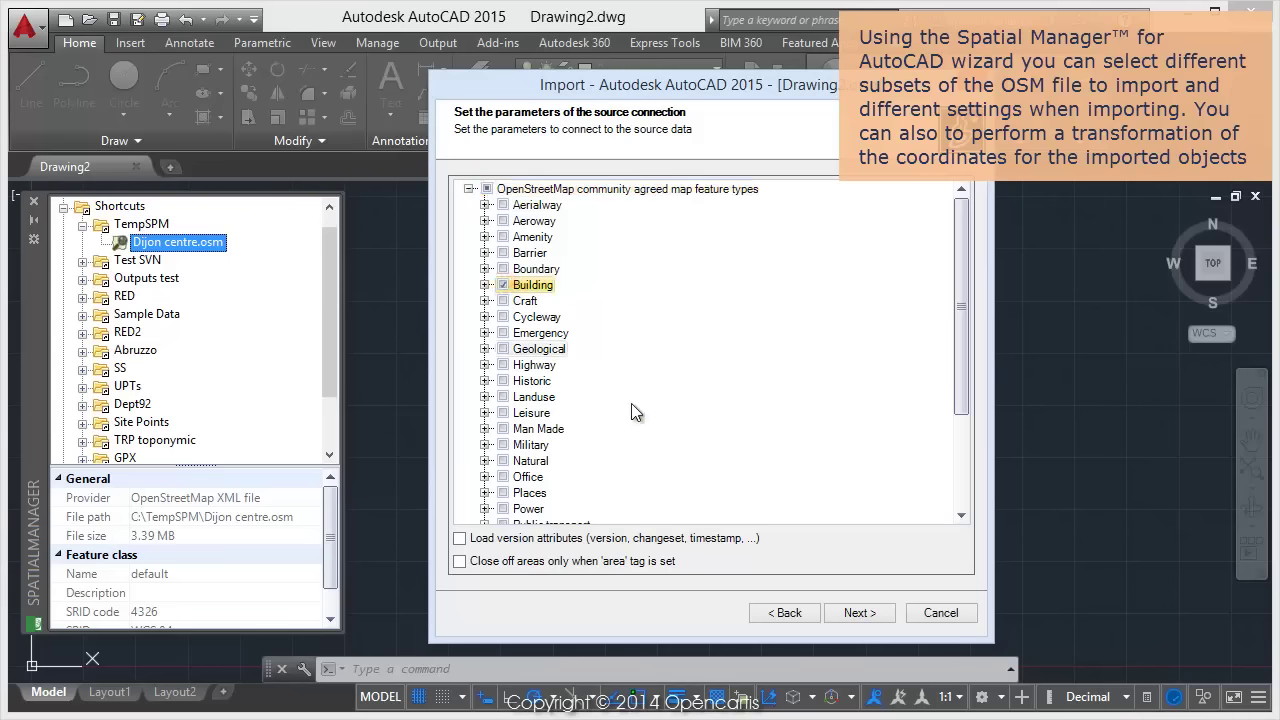
{"action": "left_click", "coordinate": [858, 614]}
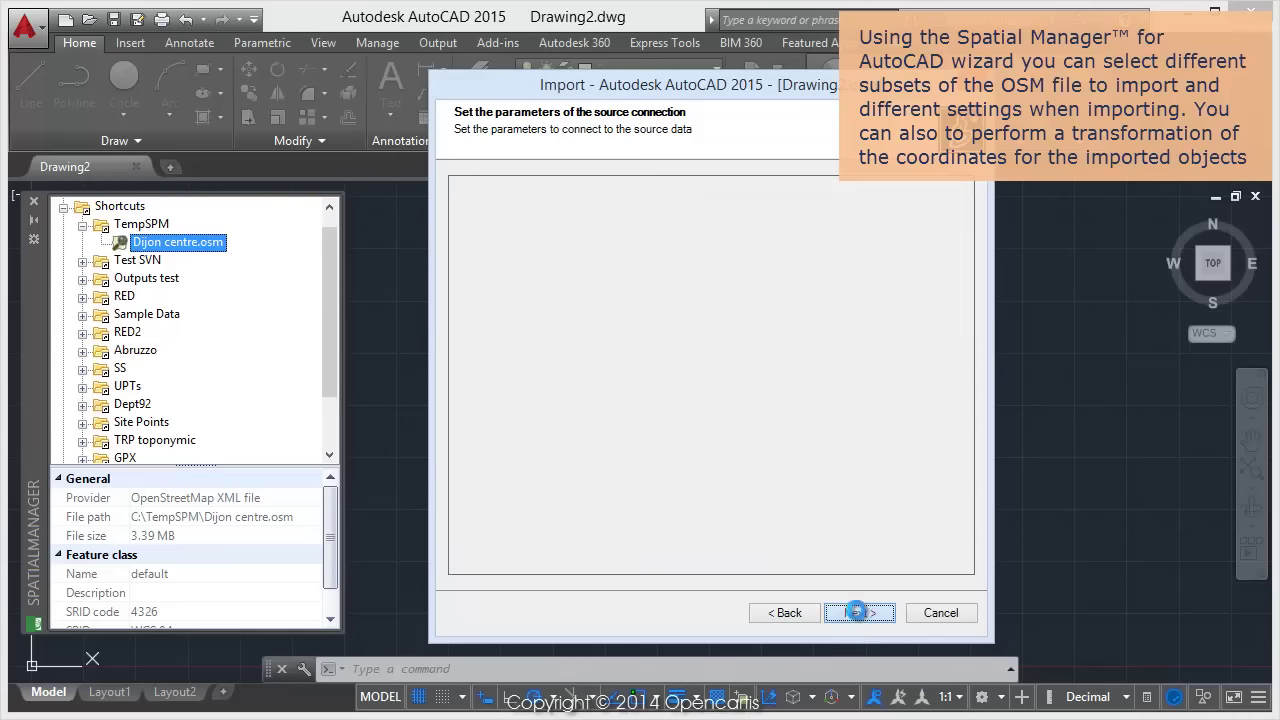
Step: Send buildings to the Builds layer, naming layers from the building field values
{"action": "left_click", "coordinate": [724, 413]}
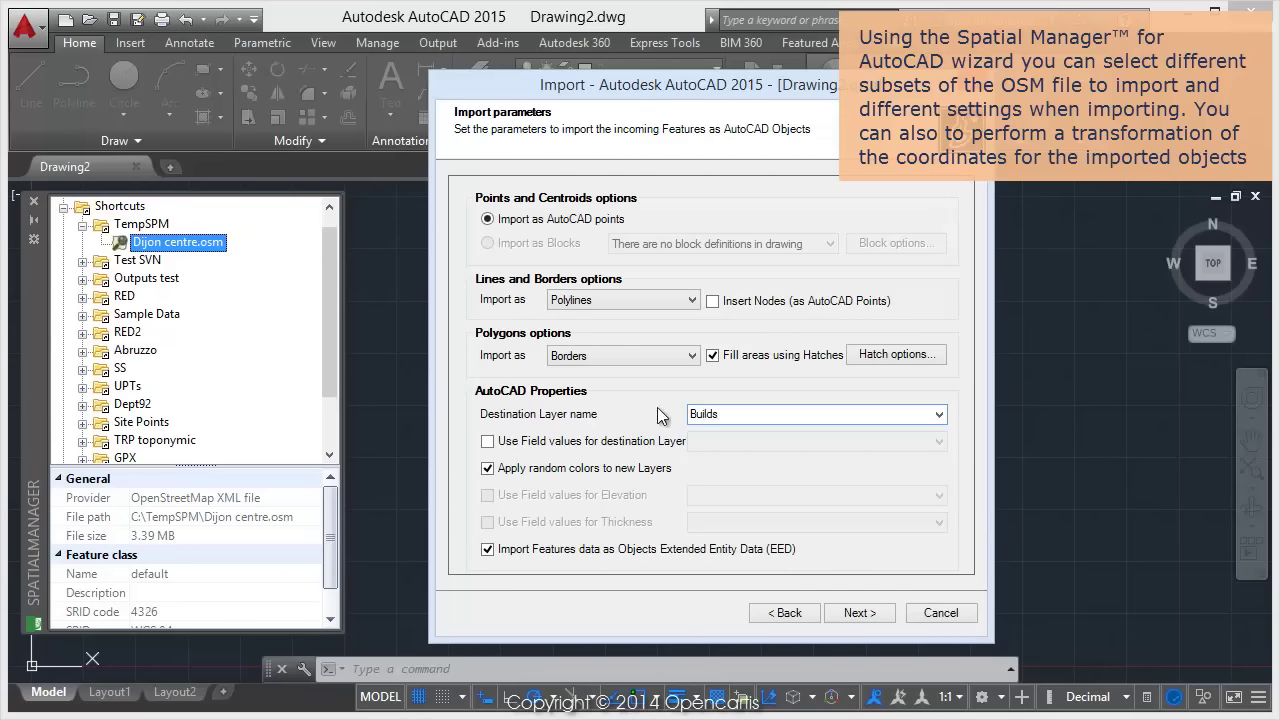
{"action": "left_click", "coordinate": [614, 441]}
{"action": "left_click", "coordinate": [756, 444]}
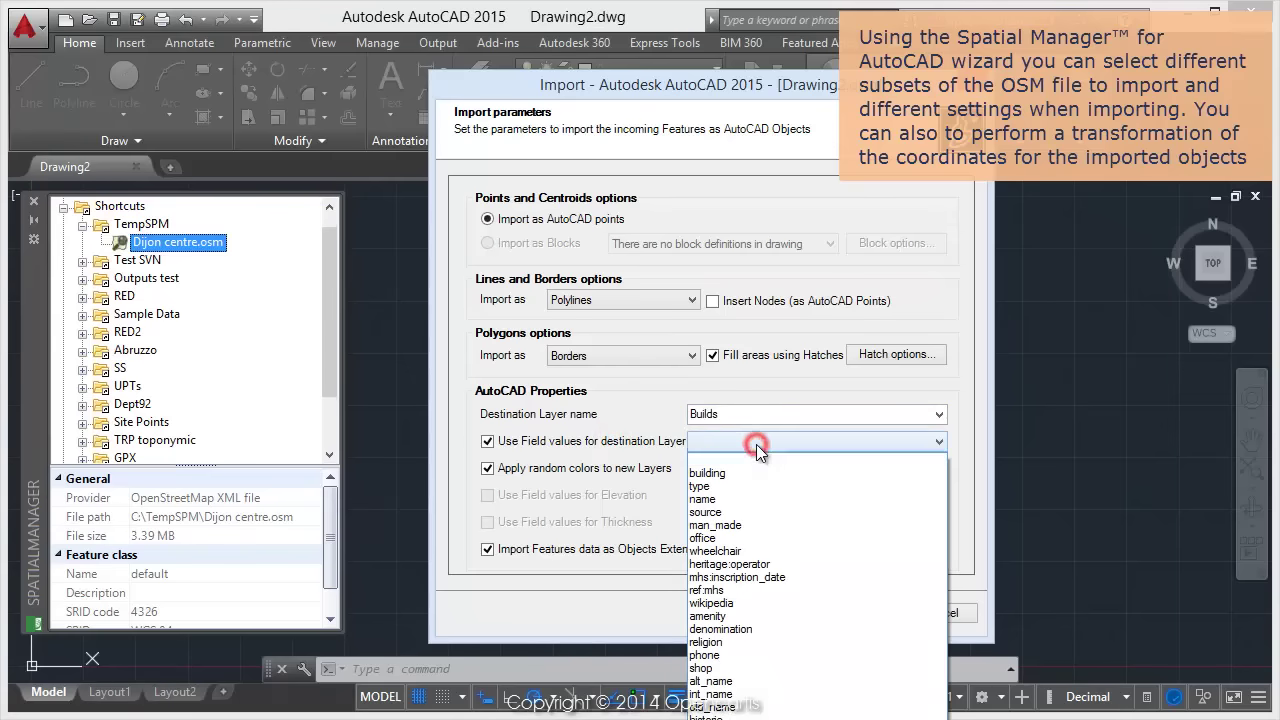
{"action": "left_click", "coordinate": [715, 473]}
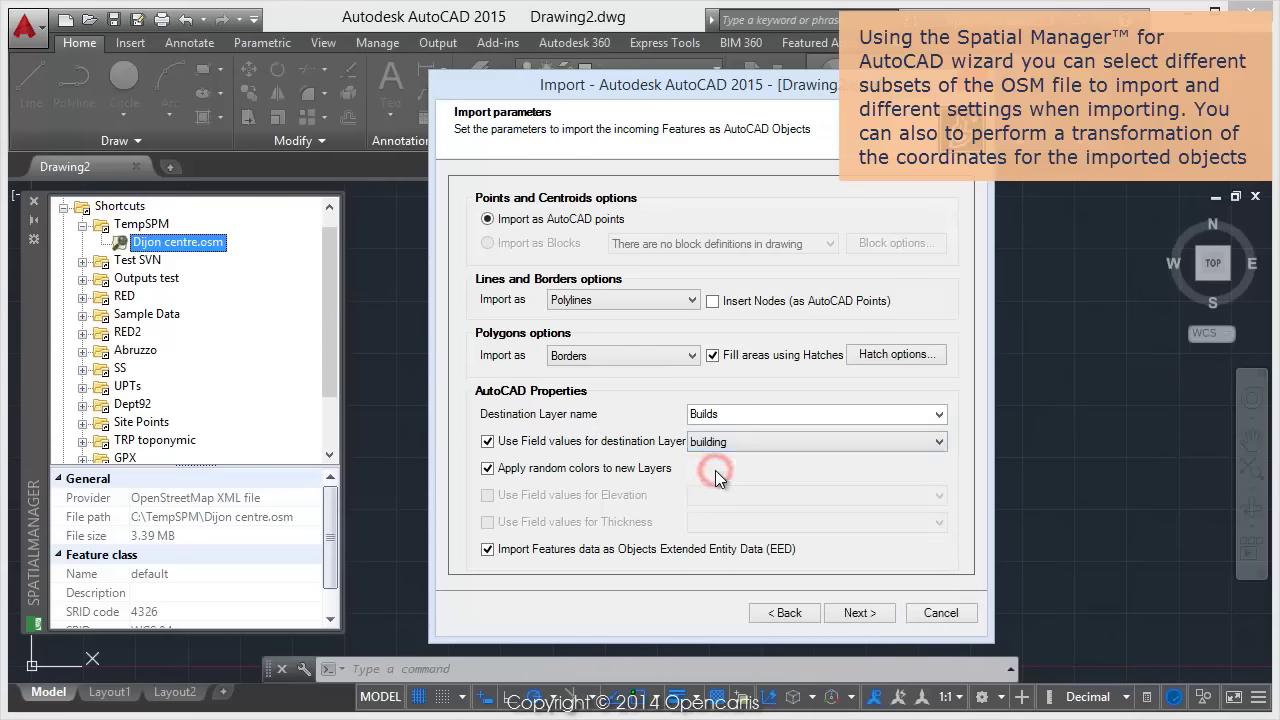
{"action": "left_click", "coordinate": [620, 551]}
{"action": "left_click", "coordinate": [856, 612]}
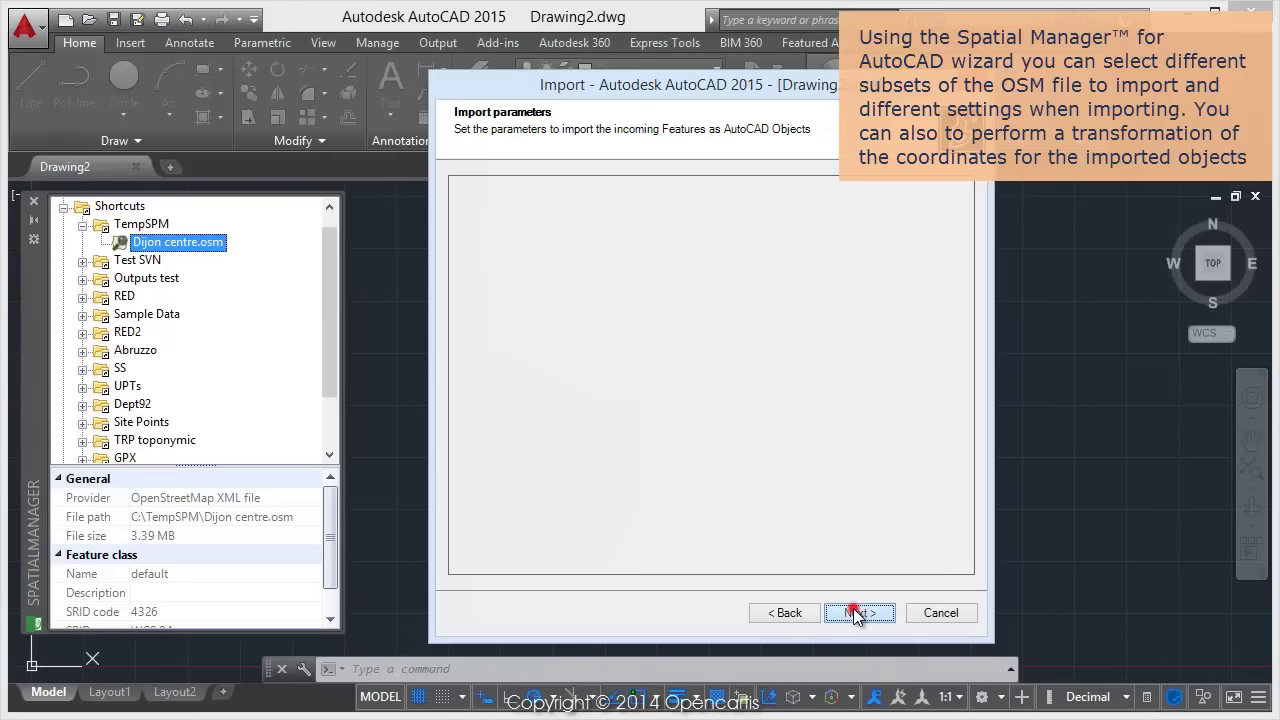
Step: Transform coordinates to NTF (Paris) / Lambert zone II and import all 952 features
{"action": "left_click", "coordinate": [543, 203]}
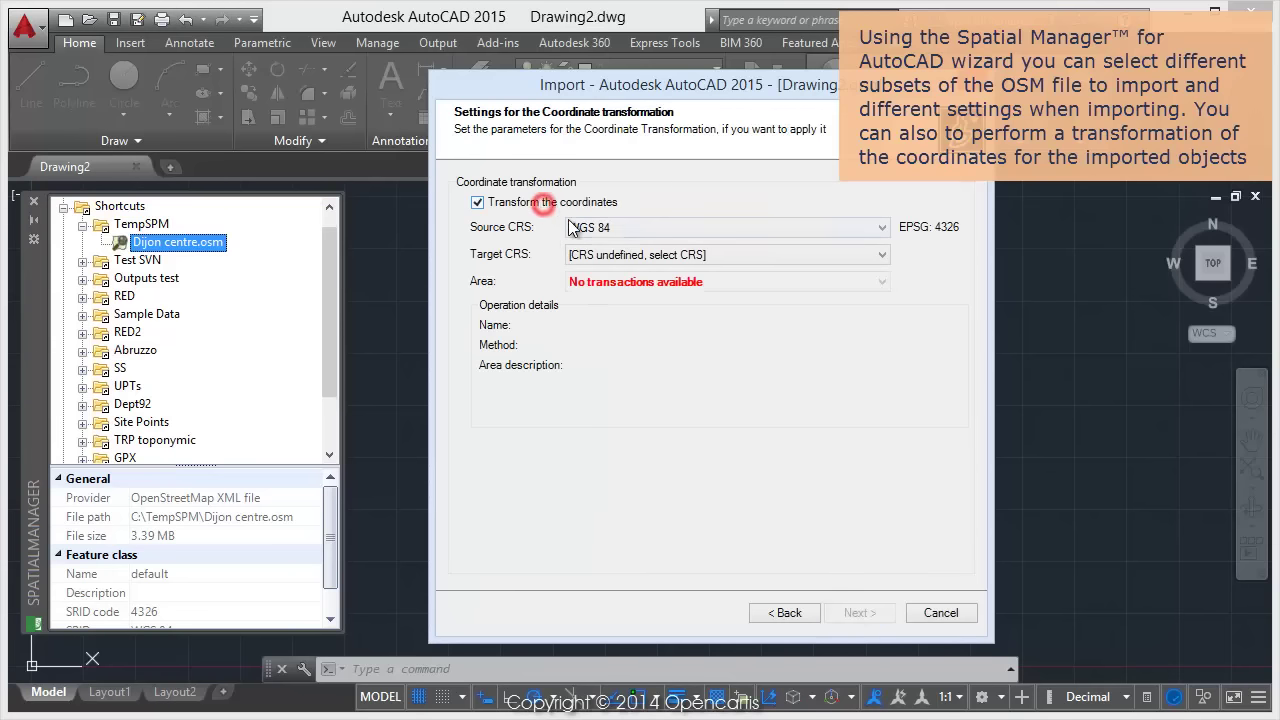
{"action": "left_click", "coordinate": [600, 258]}
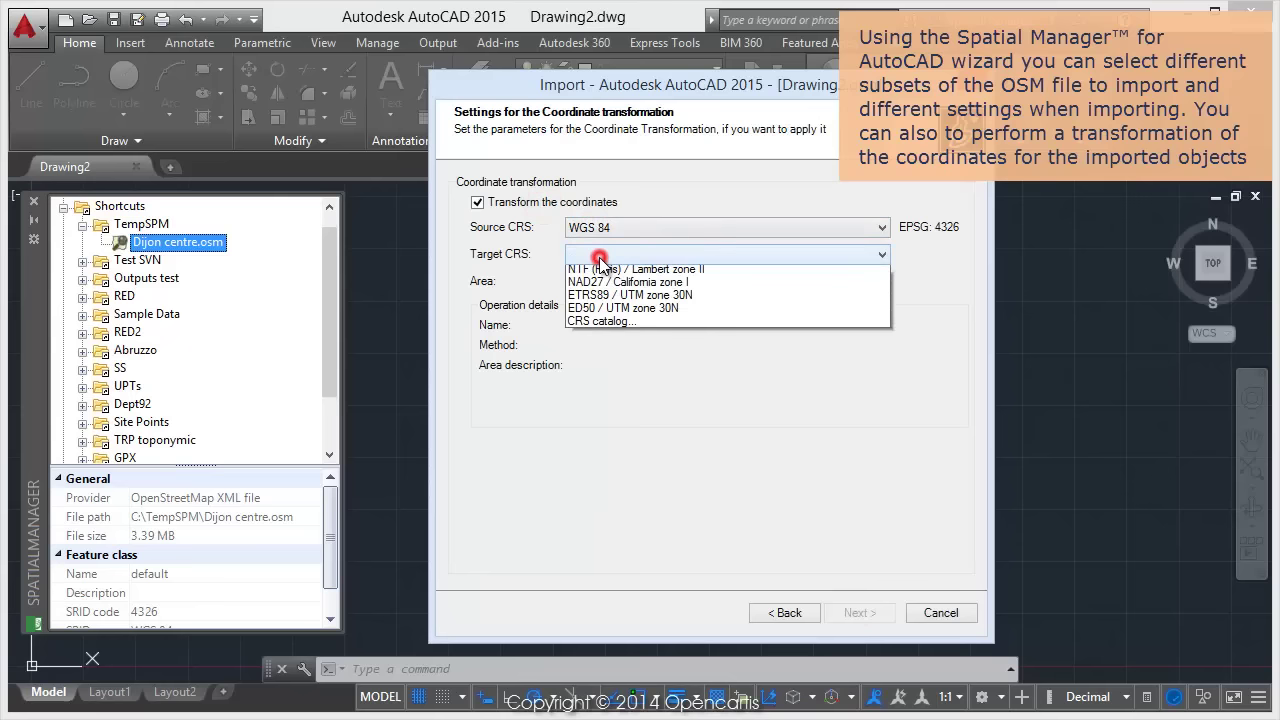
{"action": "left_click", "coordinate": [652, 276]}
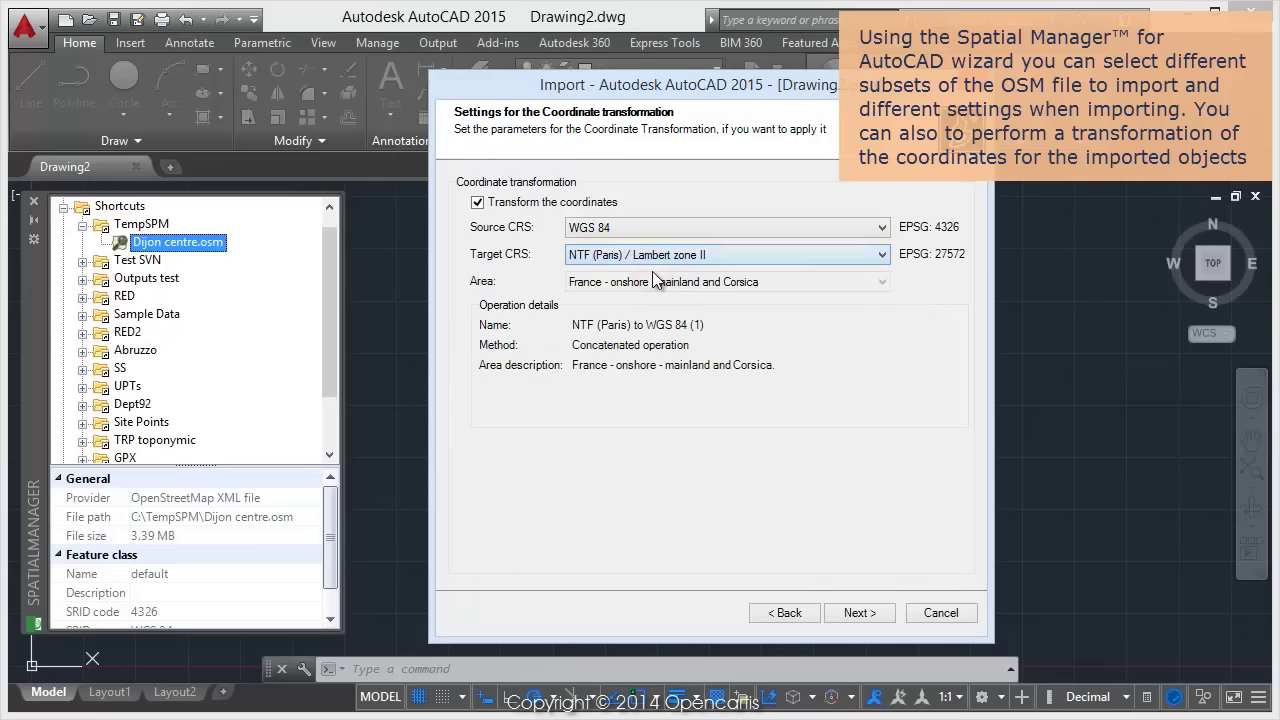
{"action": "left_click", "coordinate": [856, 613]}
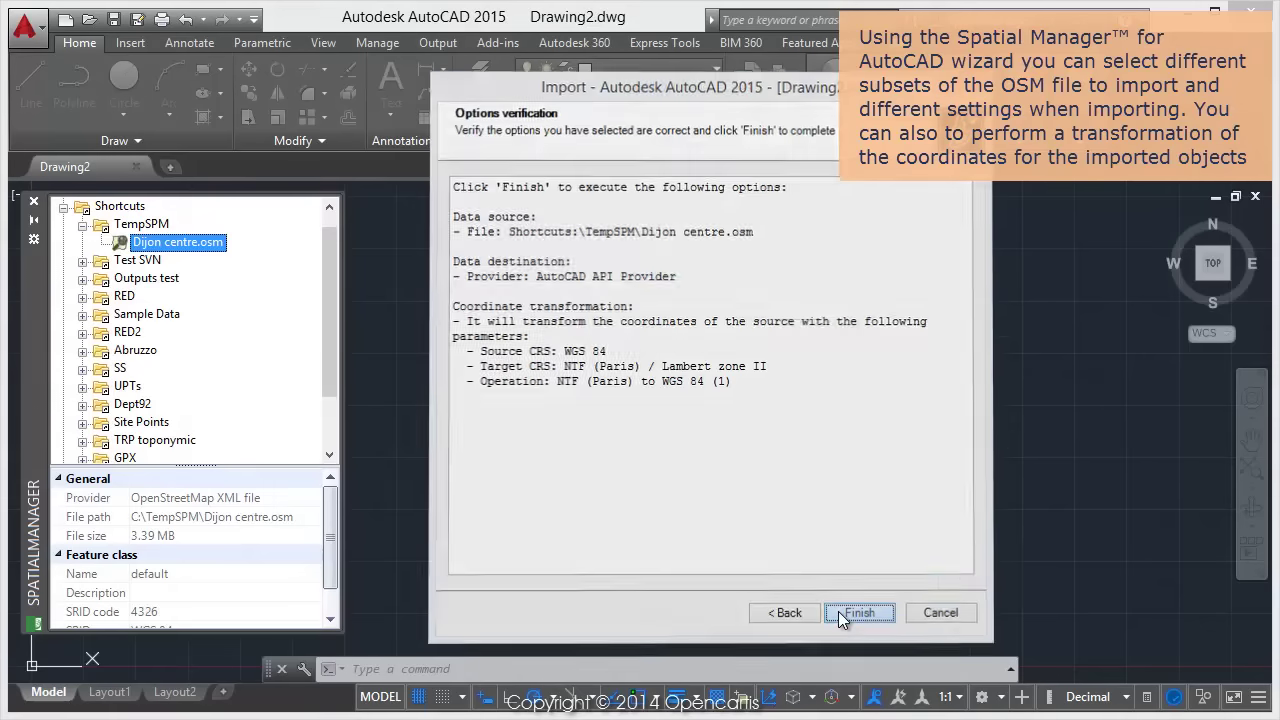
{"action": "left_click", "coordinate": [841, 618]}
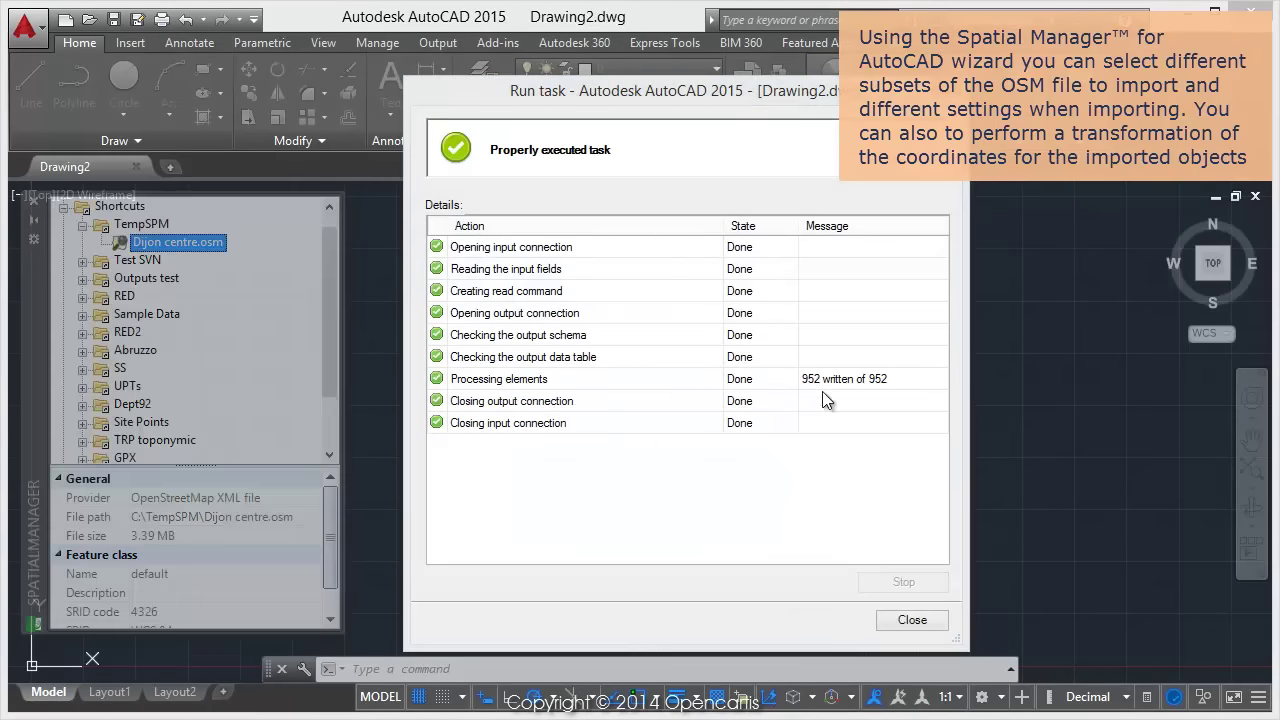
Step: Close the import report and zoom into the blue block among the imported buildings
{"action": "left_click", "coordinate": [912, 620]}
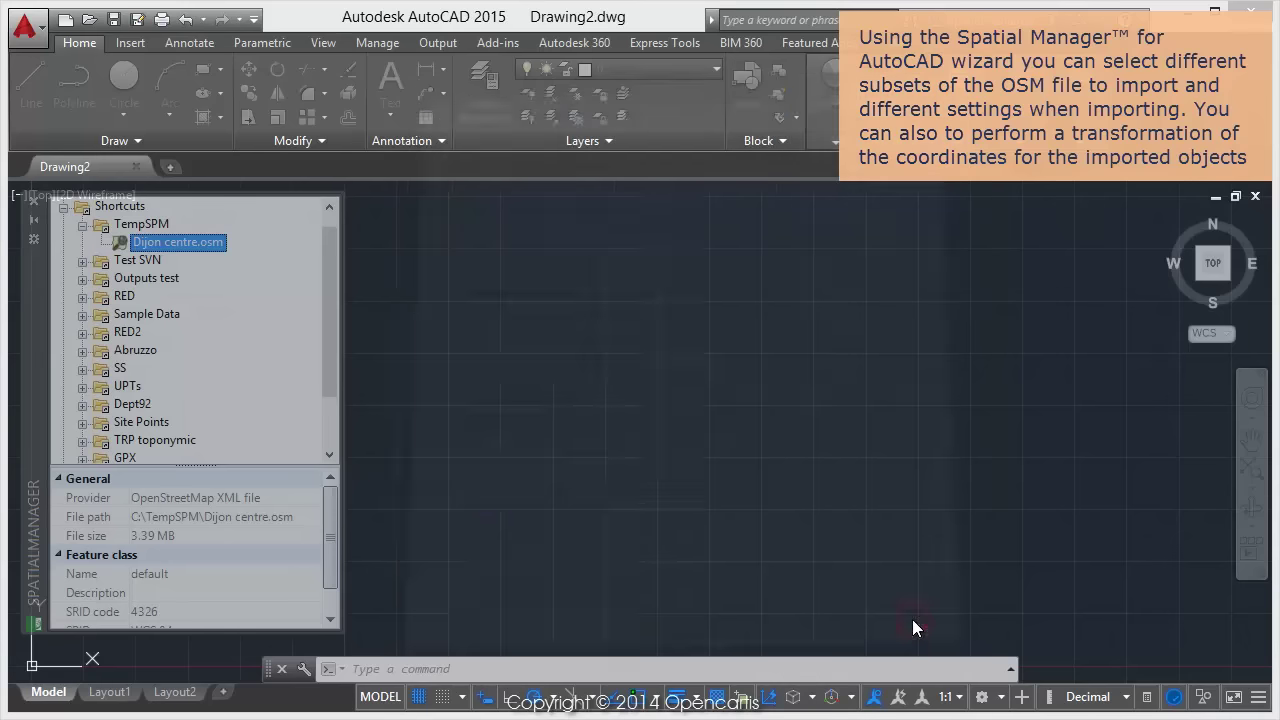
{"action": "scroll", "coordinate": [955, 483], "scroll_direction": "up", "scroll_amount": 1}
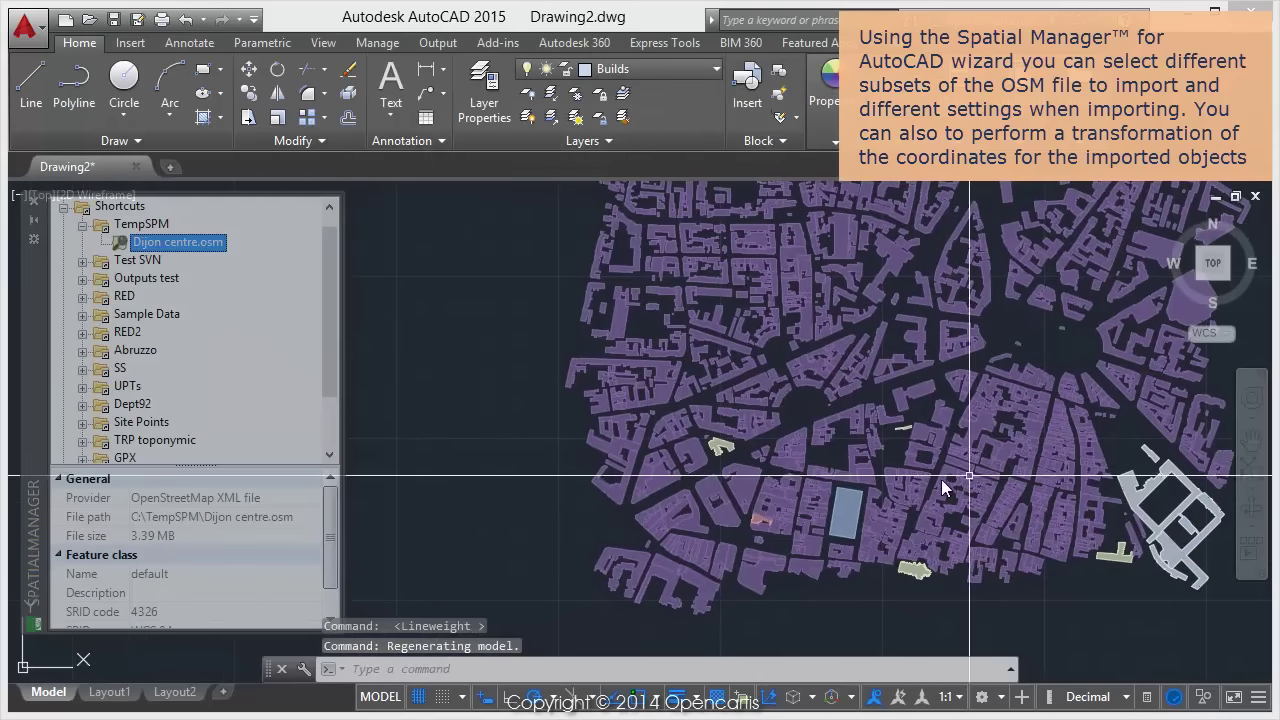
{"action": "scroll", "coordinate": [893, 451], "scroll_direction": "up", "scroll_amount": 2}
{"action": "scroll", "coordinate": [893, 451], "scroll_direction": "up", "scroll_amount": 2}
{"action": "middle_click_drag", "start_coordinate": [842, 493], "coordinate": [850, 265]}
{"action": "scroll", "coordinate": [850, 265], "scroll_direction": "up", "scroll_amount": 2}
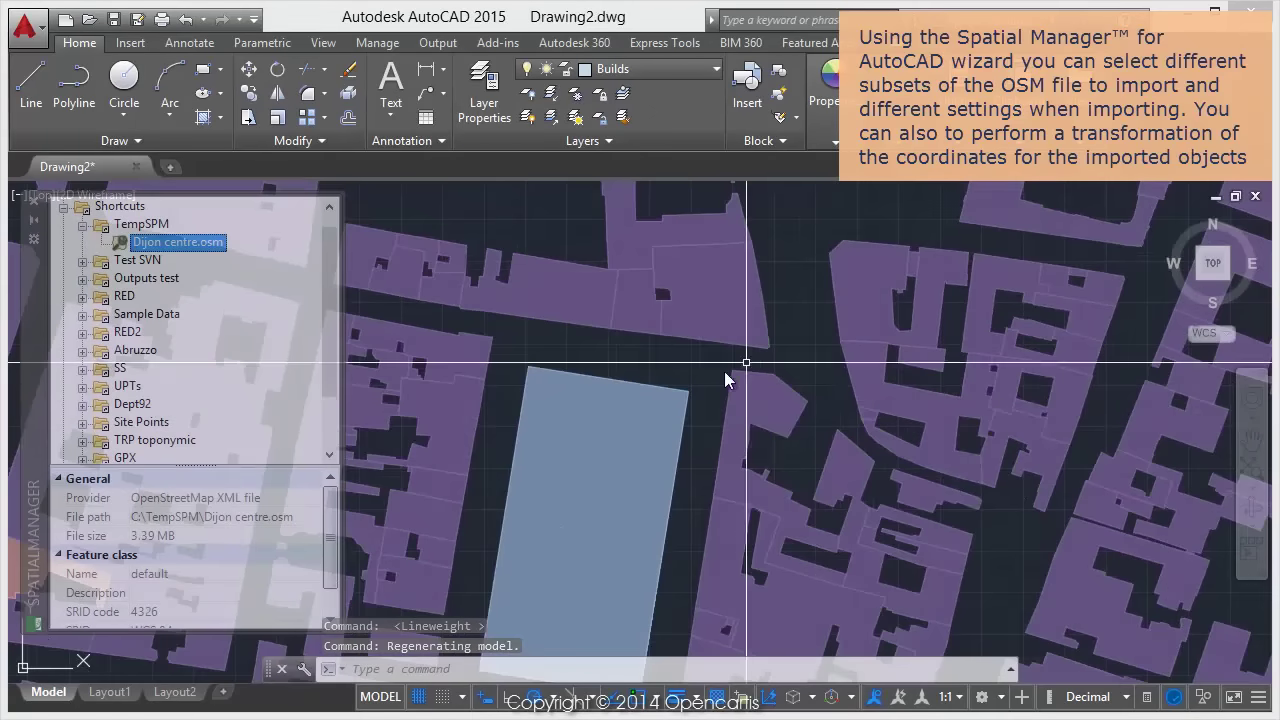
Step: Inspect the blue block's data: building hangar, name Halle Centrale, amenity public_building
{"action": "left_click", "coordinate": [678, 393]}
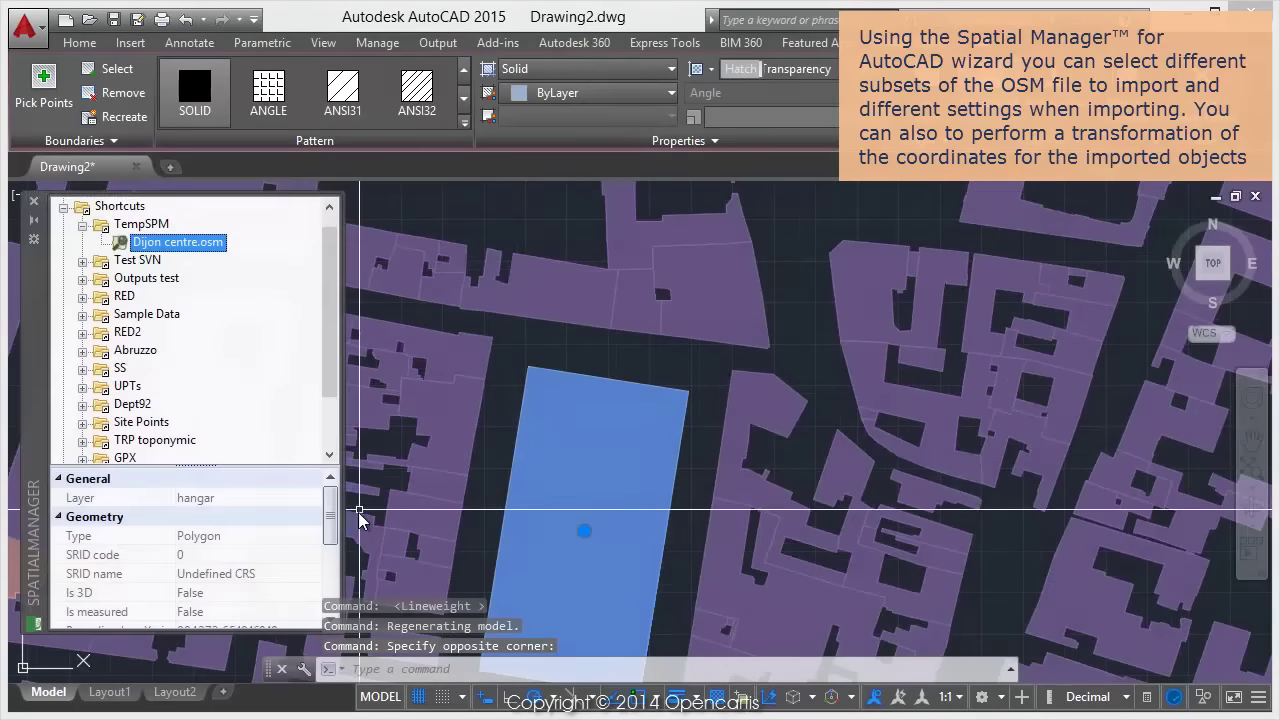
{"action": "left_click_drag", "start_coordinate": [332, 516], "coordinate": [335, 593]}
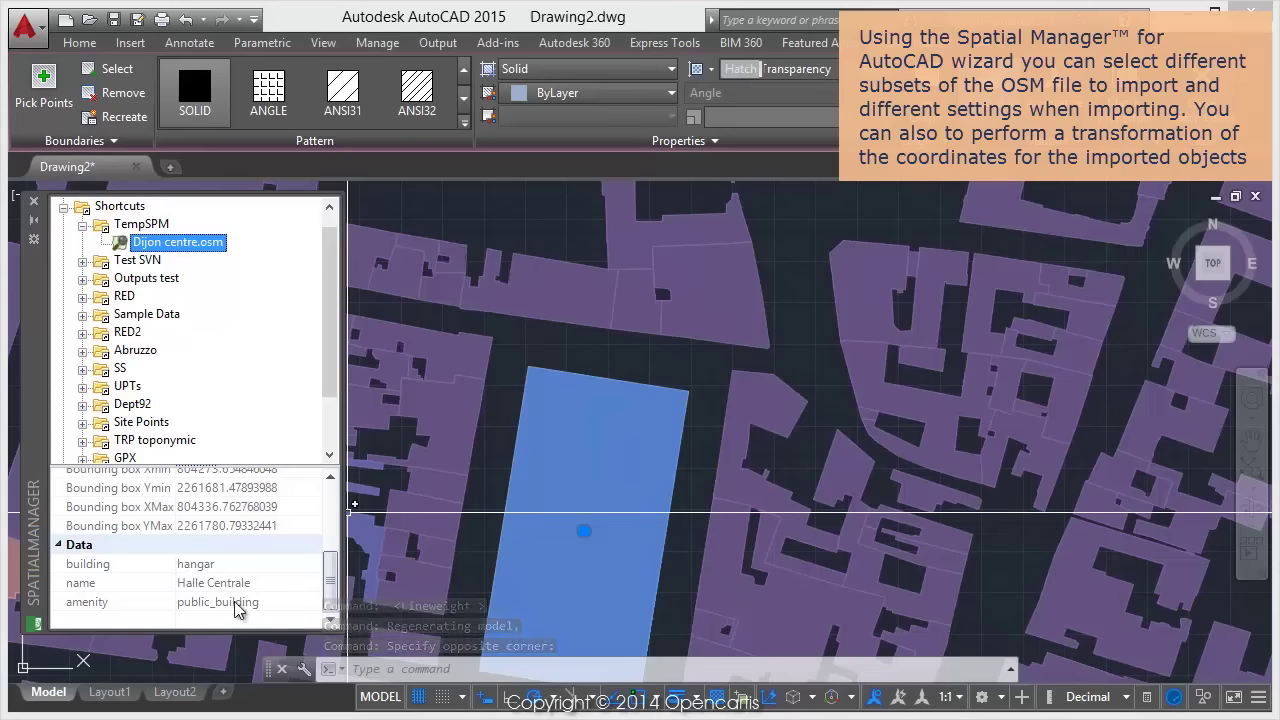
{"action": "scroll", "coordinate": [614, 355], "scroll_direction": "down", "scroll_amount": 5}
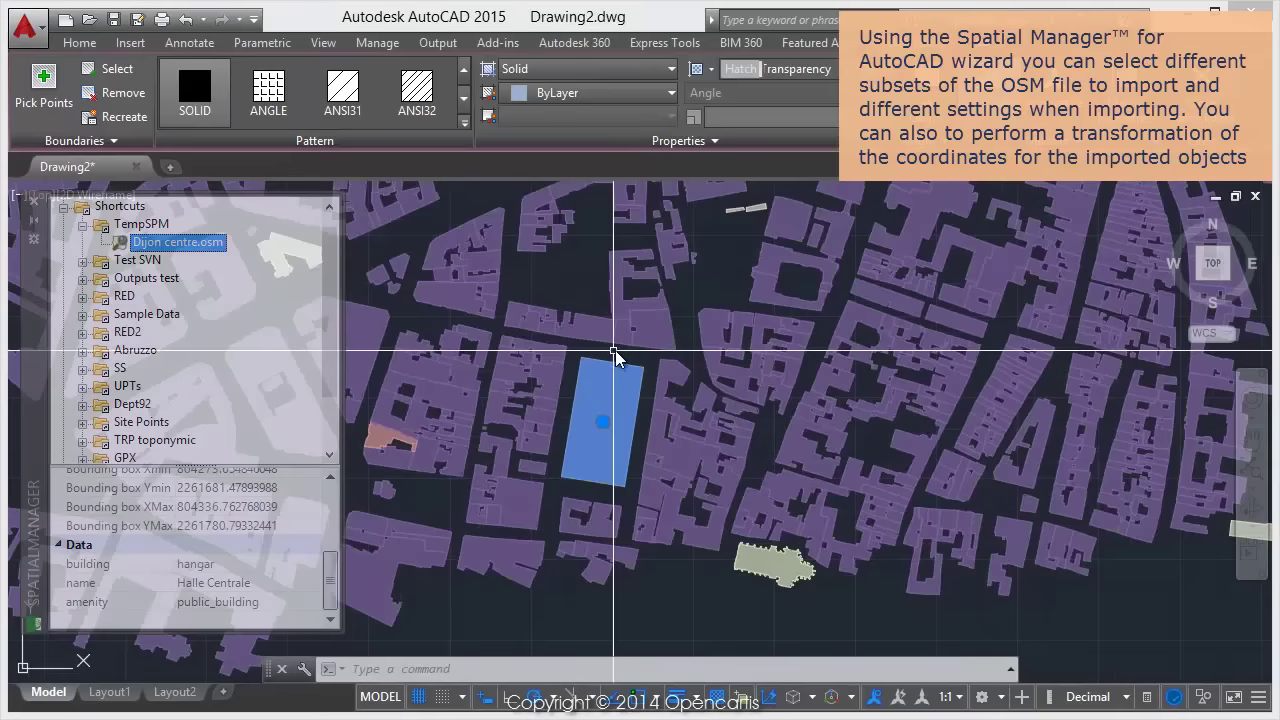
{"action": "middle_click_drag", "start_coordinate": [615, 350], "coordinate": [653, 479]}
{"action": "scroll", "coordinate": [653, 479], "scroll_direction": "up", "scroll_amount": 2}
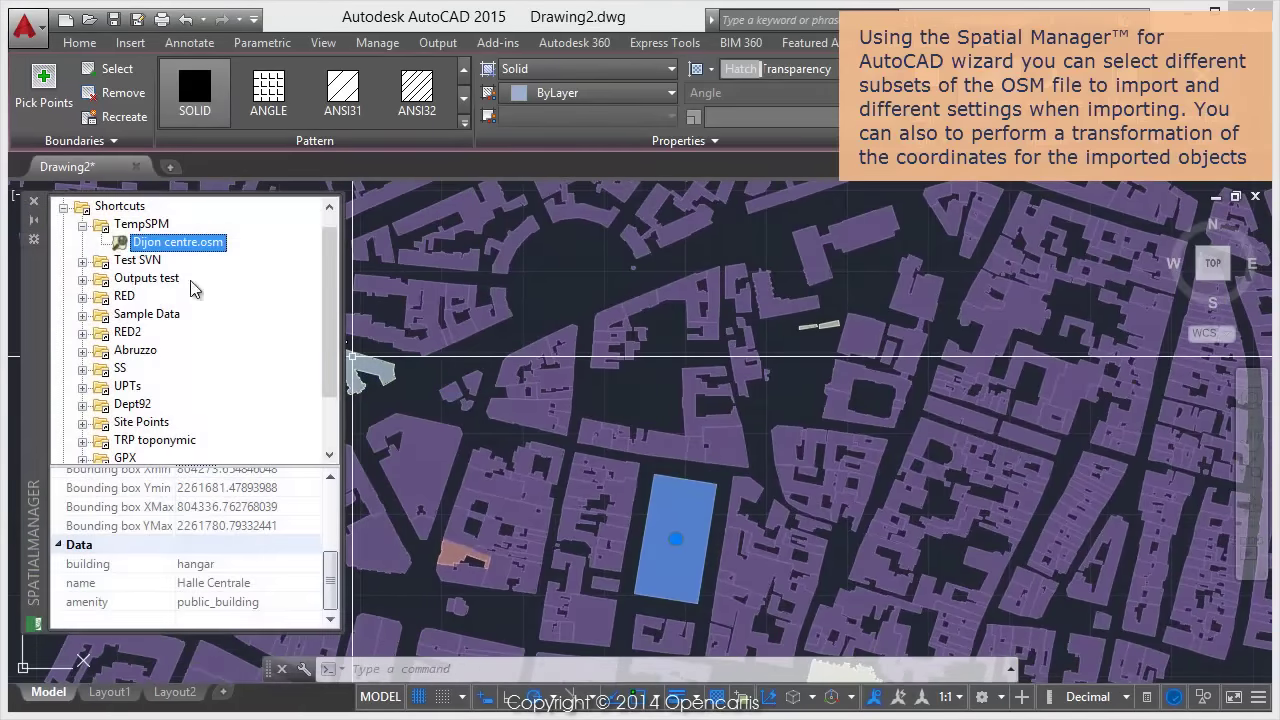
Step: Re-import Dijon centre.osm with only the Route feature type selected
{"action": "right_click", "coordinate": [153, 250]}
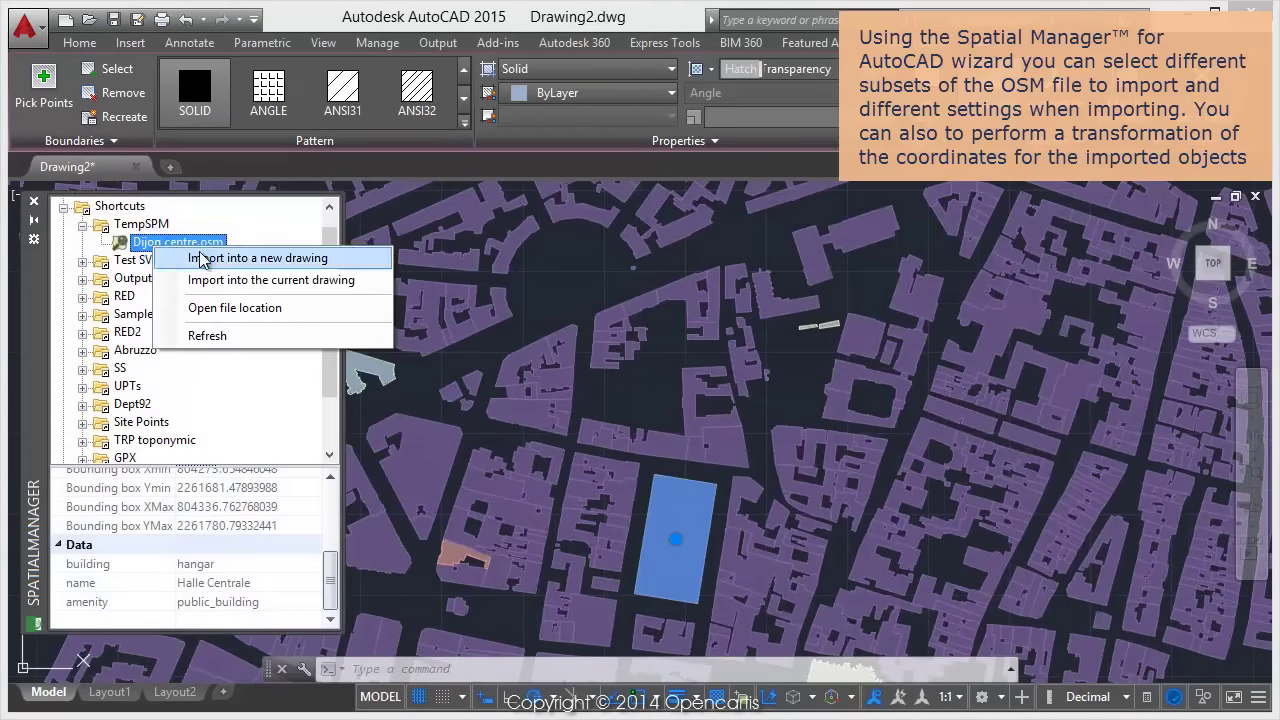
{"action": "left_click", "coordinate": [275, 283]}
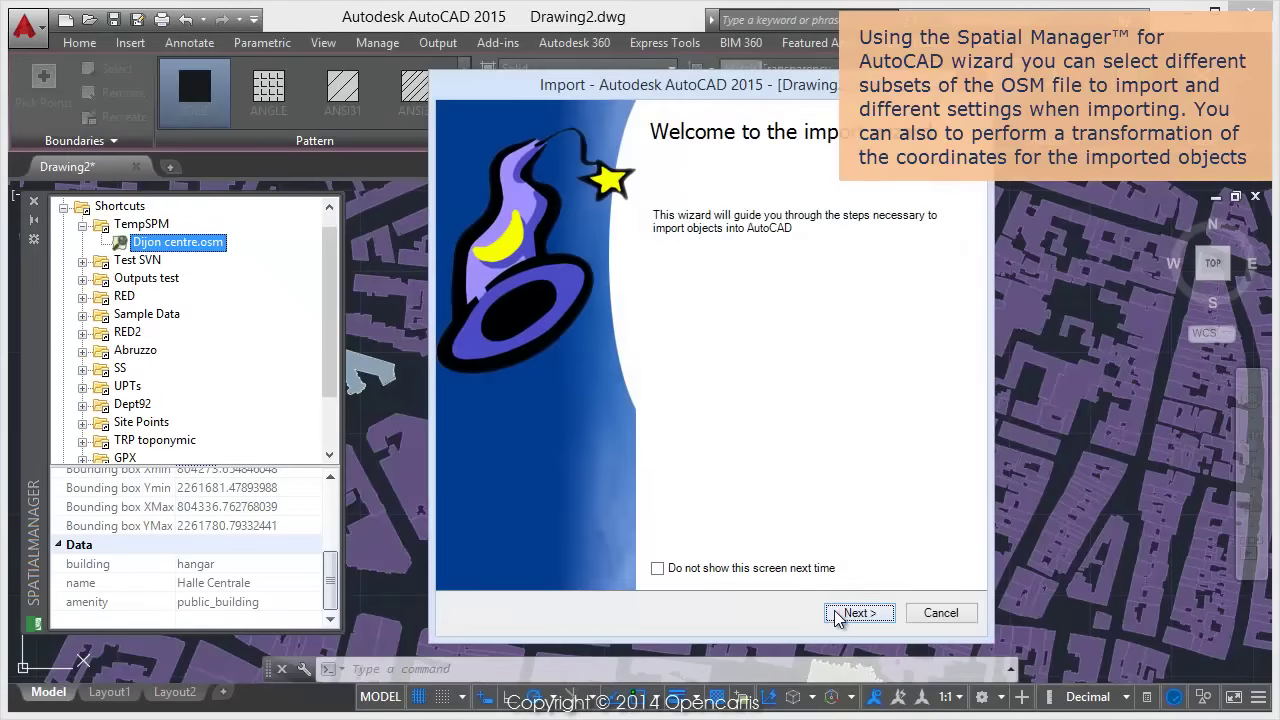
{"action": "left_click", "coordinate": [850, 612]}
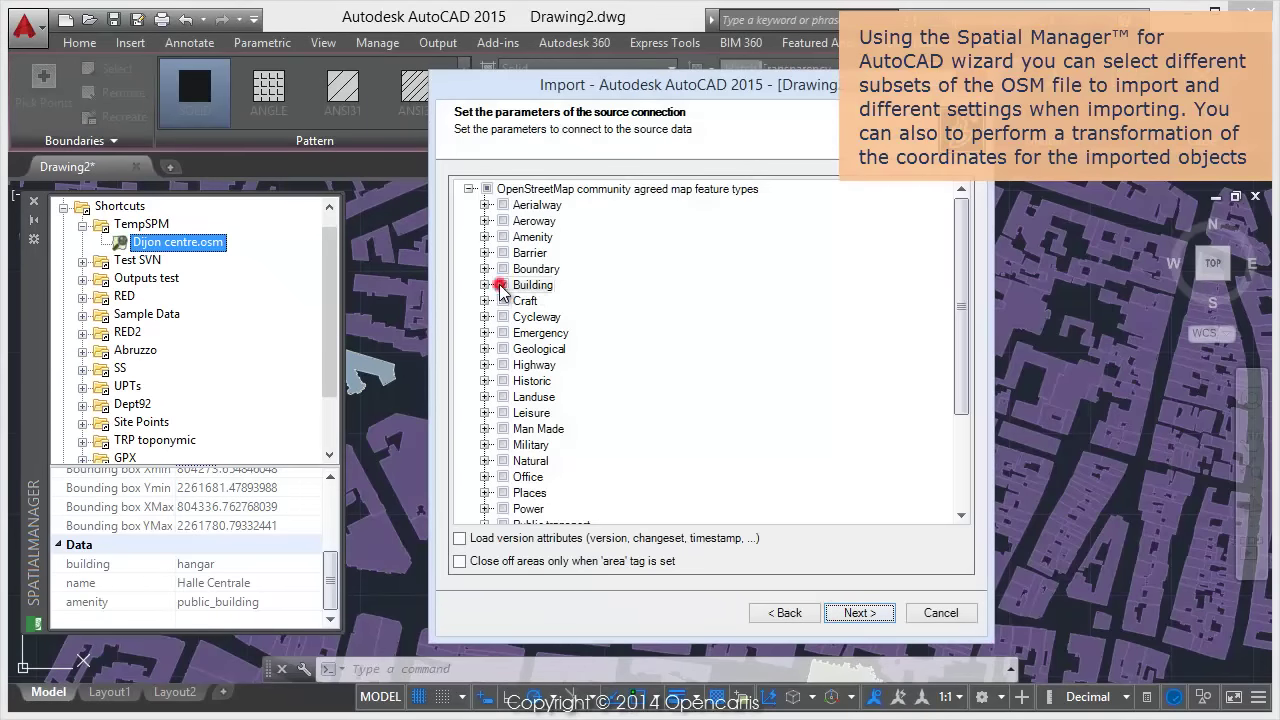
{"action": "left_click", "coordinate": [500, 286]}
{"action": "left_click_drag", "start_coordinate": [963, 374], "coordinate": [966, 480]}
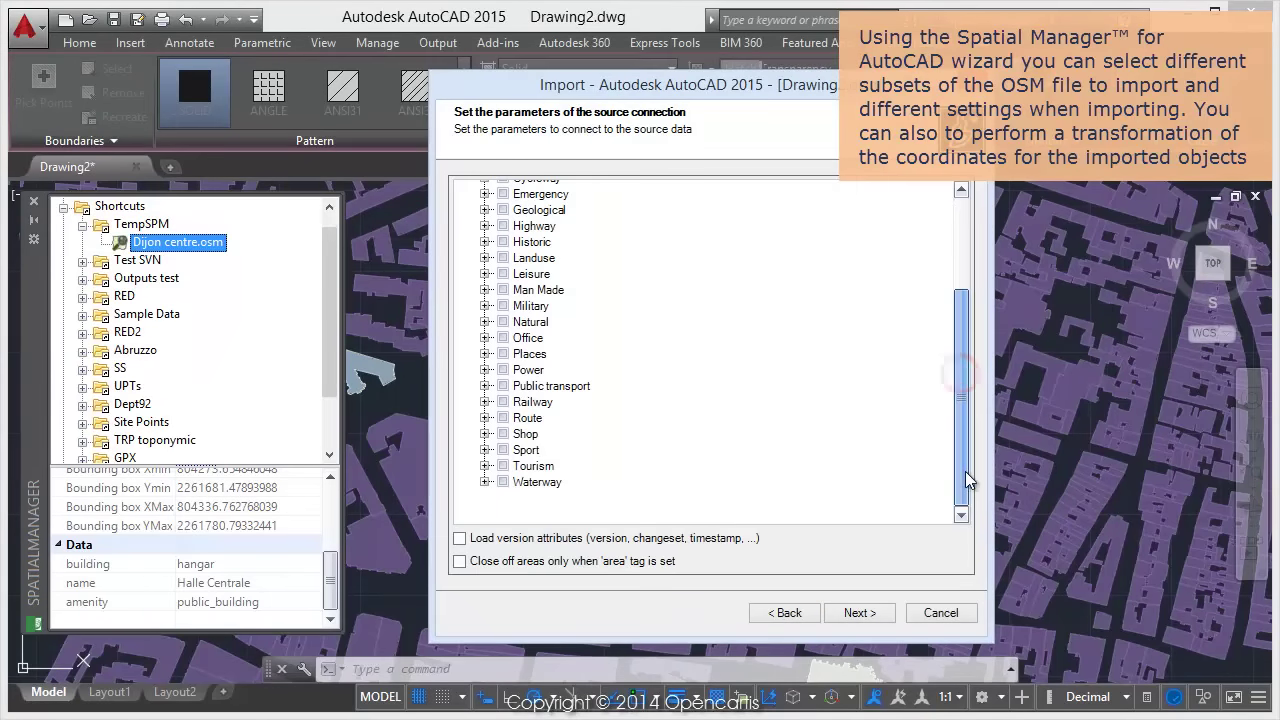
{"action": "left_click", "coordinate": [503, 418]}
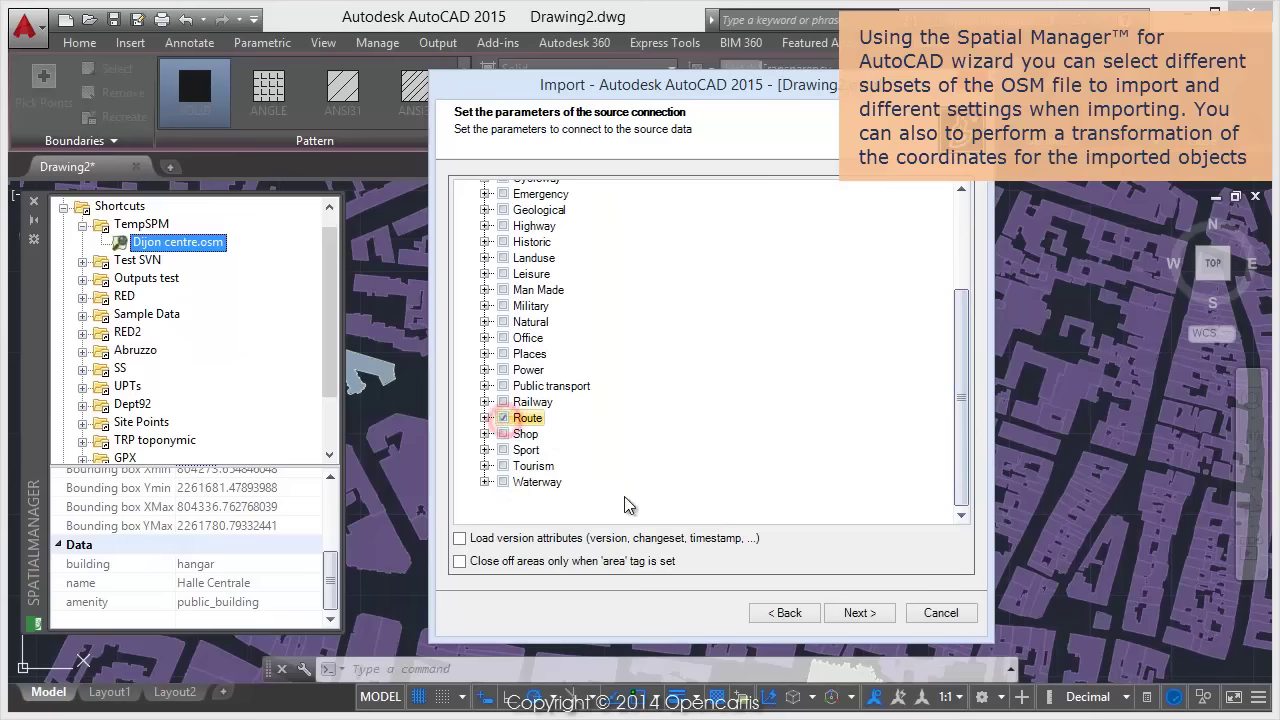
{"action": "left_click", "coordinate": [880, 614]}
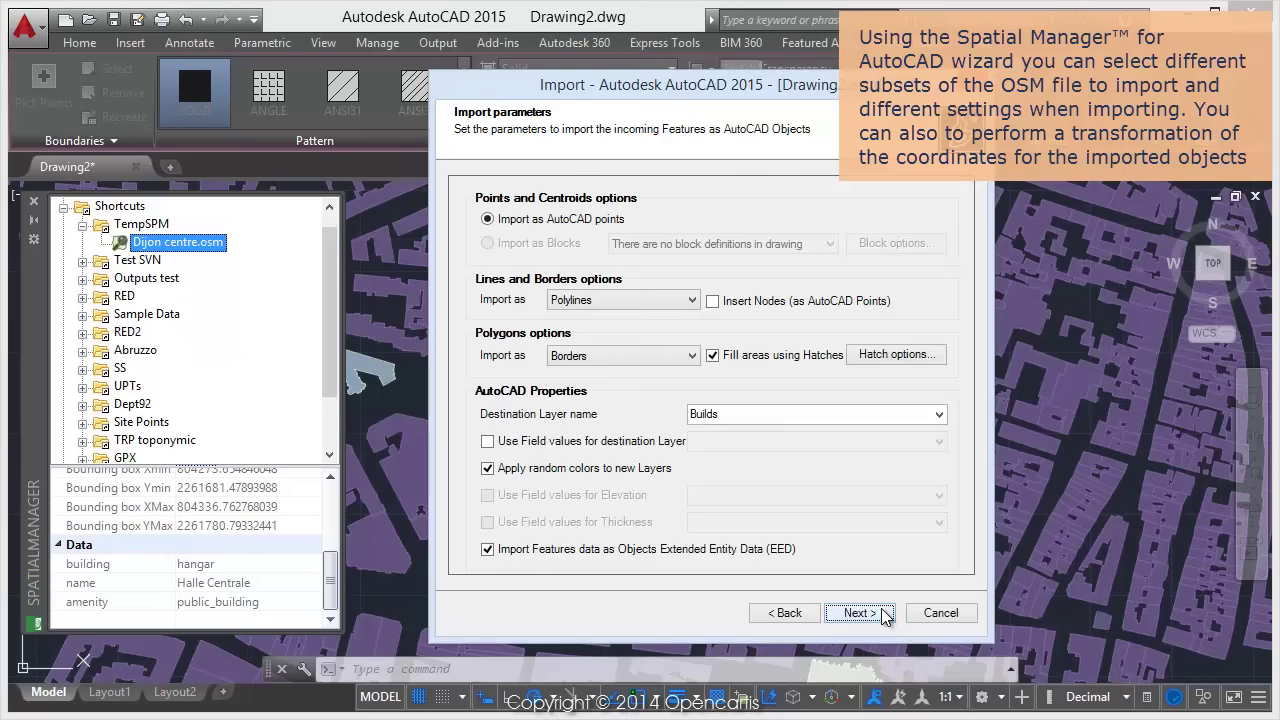
Step: Import all 62 routes onto a Routes layer, transformed to NTF (Paris) / Lambert zone II
{"action": "double_click", "coordinate": [740, 415]}
{"action": "type", "text": "Routes"}
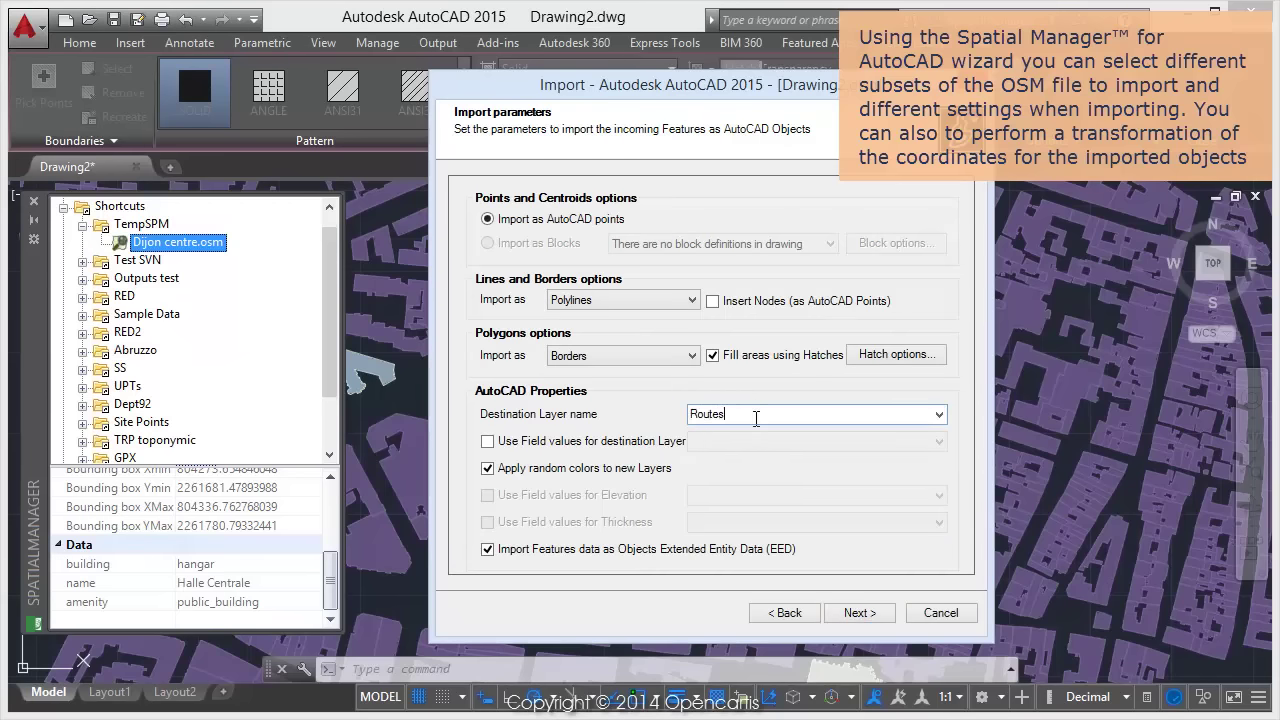
{"action": "left_click", "coordinate": [850, 612]}
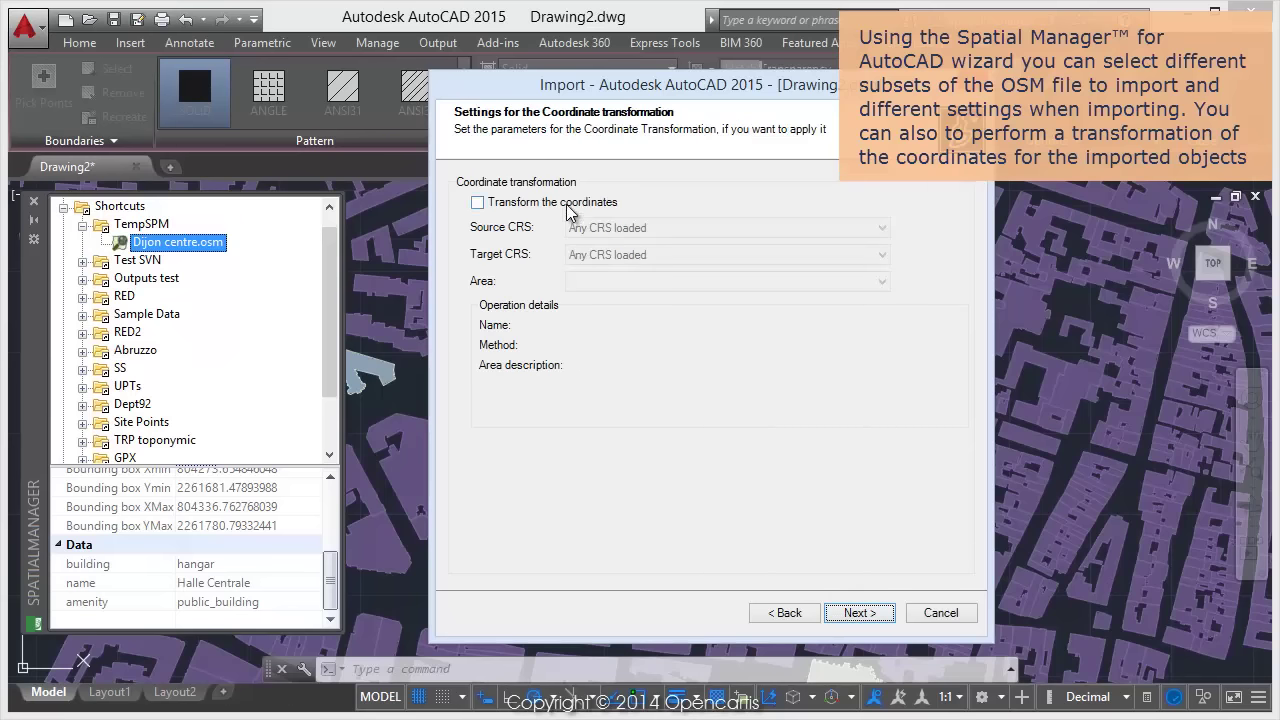
{"action": "left_click", "coordinate": [567, 205]}
{"action": "left_click", "coordinate": [588, 255]}
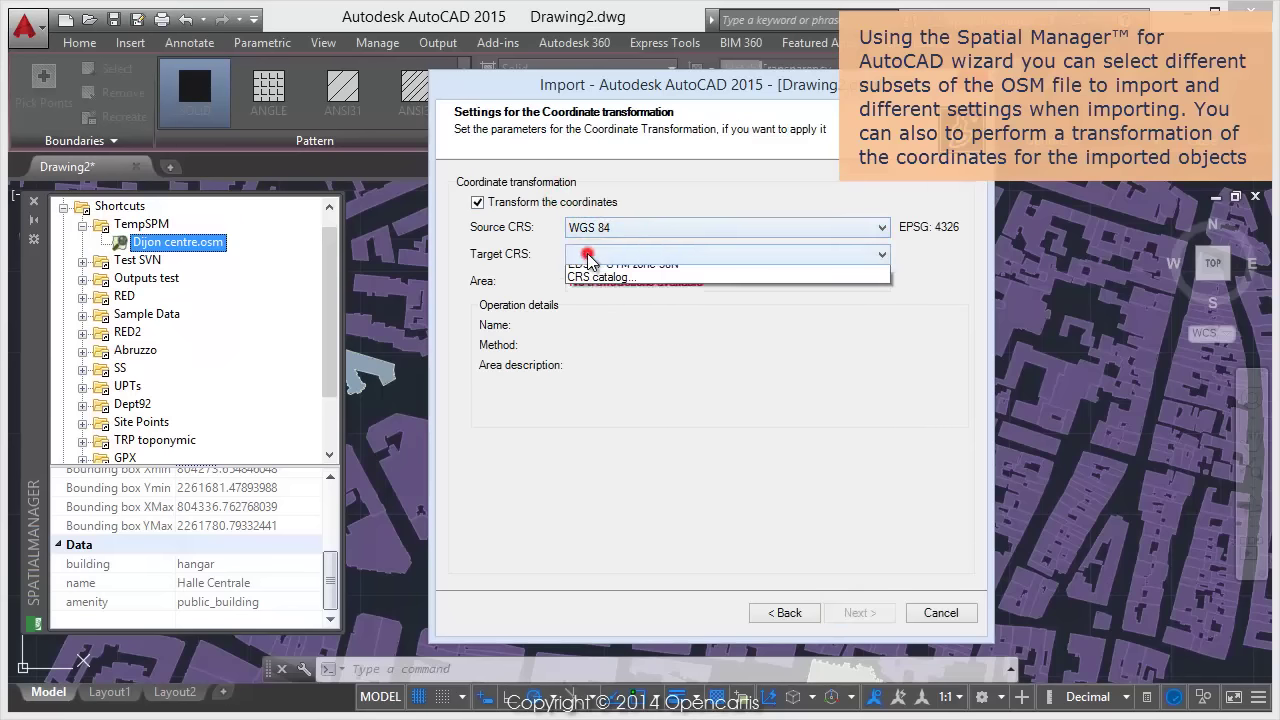
{"action": "left_click", "coordinate": [592, 266]}
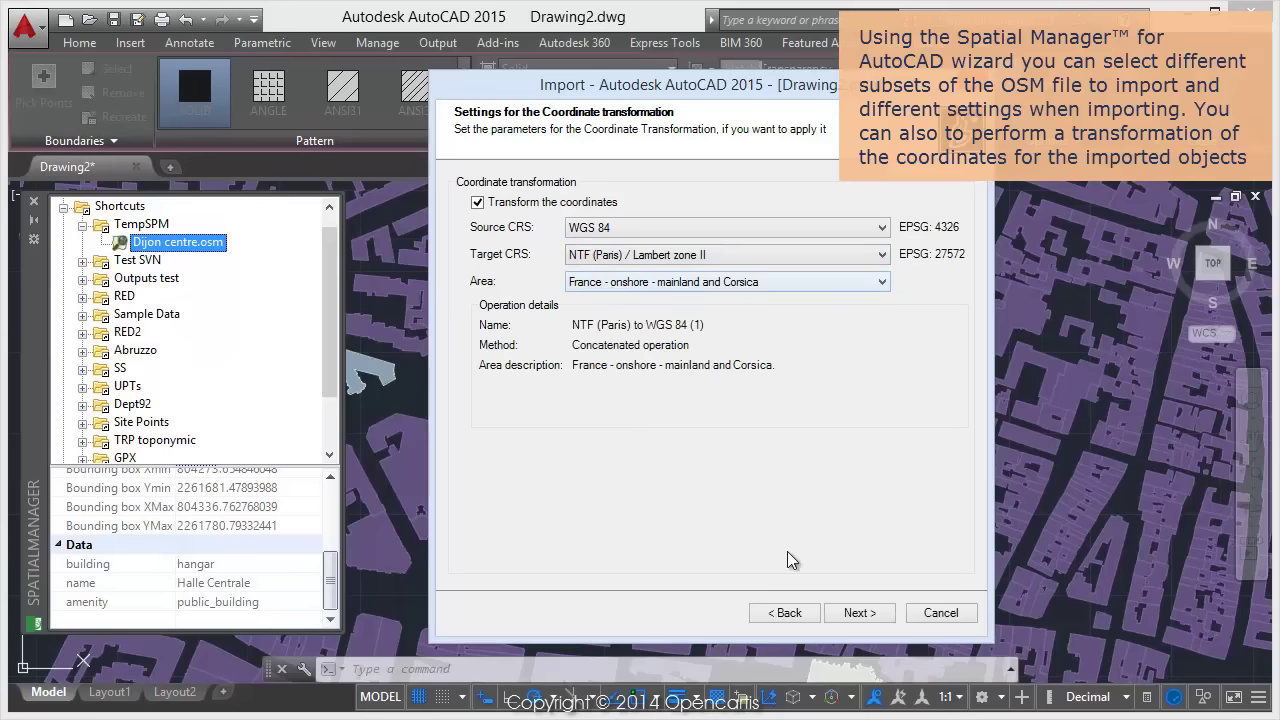
{"action": "left_click", "coordinate": [852, 614]}
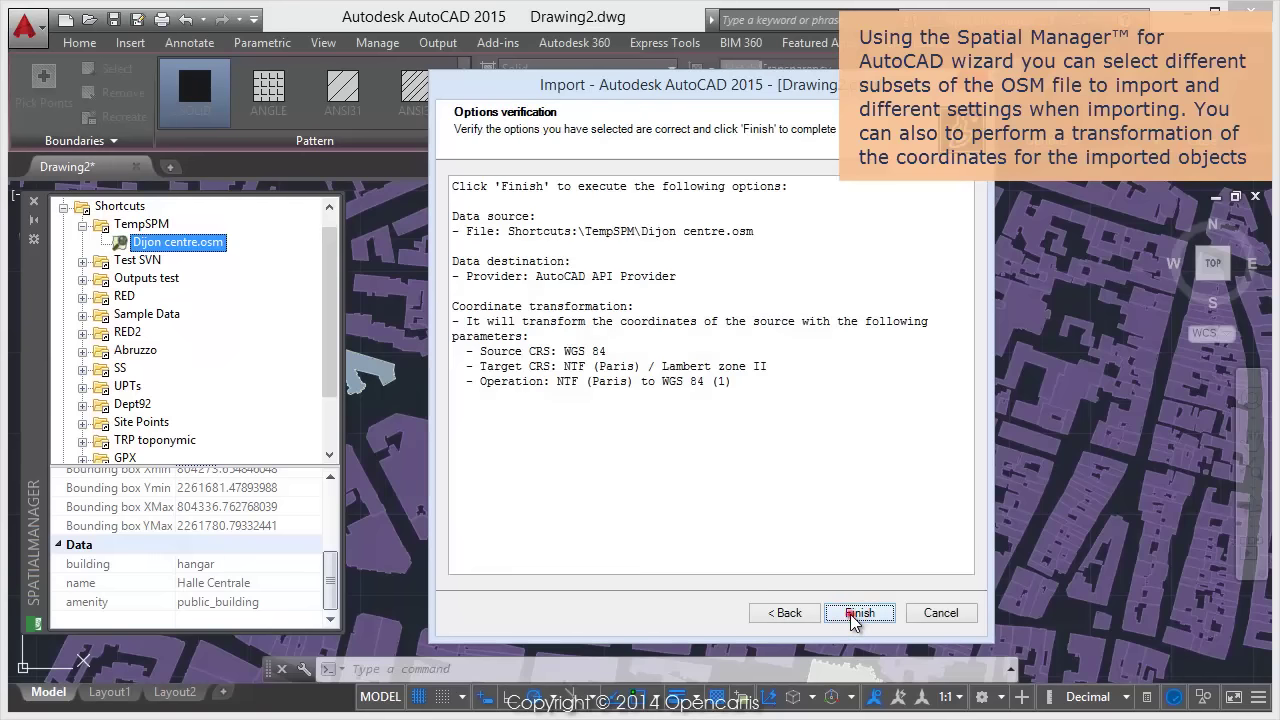
{"action": "left_click", "coordinate": [855, 613]}
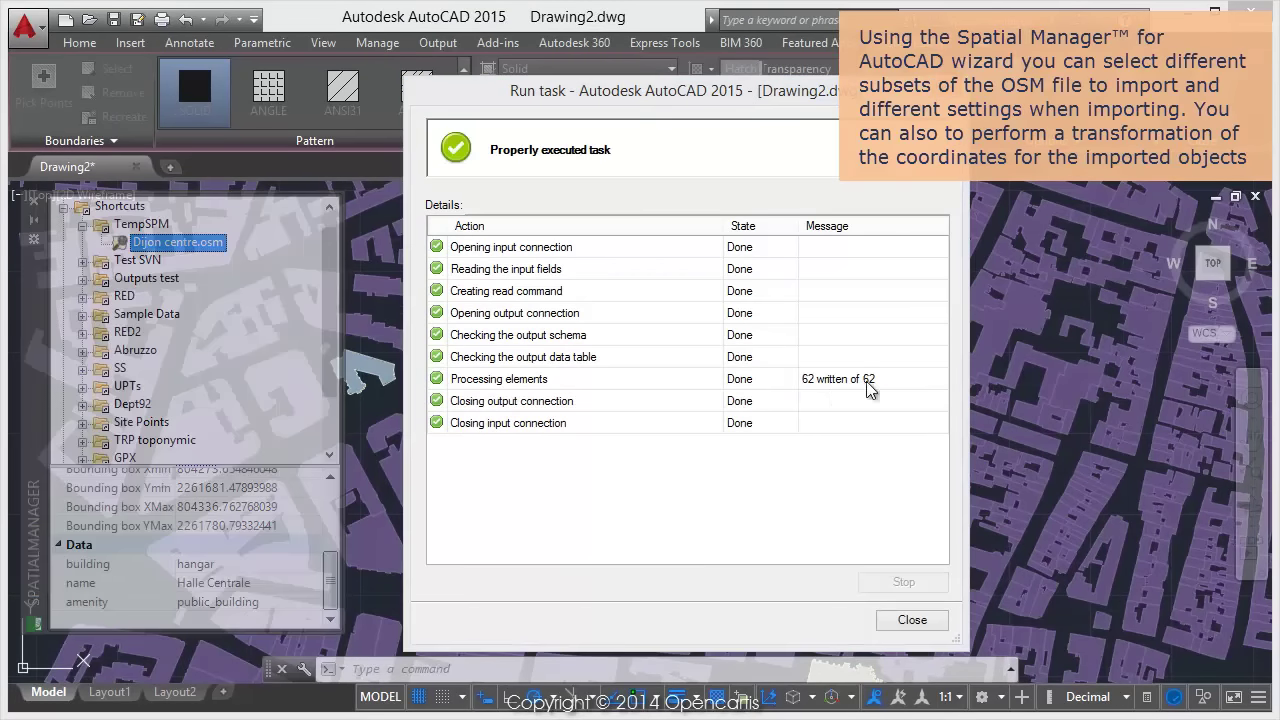
Step: Close the import report, zoom into Dijon's centre and list the layers (Builds, Routes, church, hangar, retail, school, yes)
{"action": "left_click", "coordinate": [913, 619]}
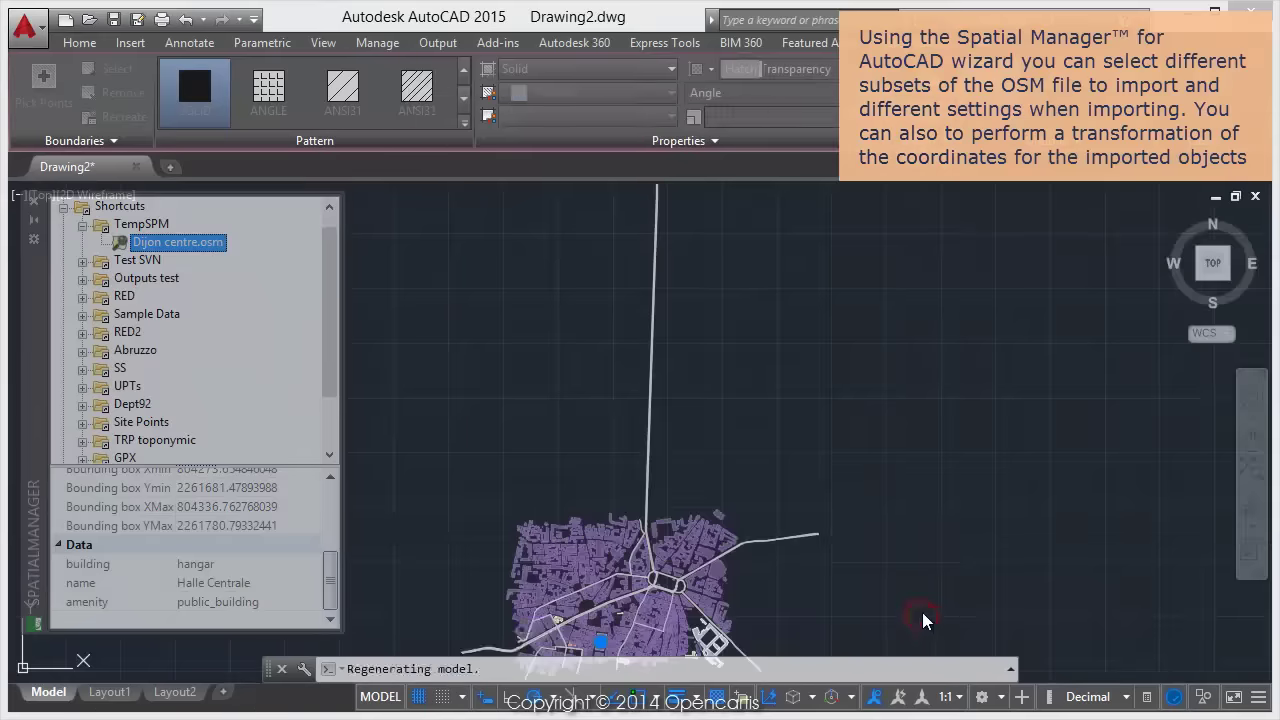
{"action": "scroll", "coordinate": [720, 426], "scroll_direction": "up", "scroll_amount": 2}
{"action": "scroll", "coordinate": [720, 426], "scroll_direction": "up", "scroll_amount": 3}
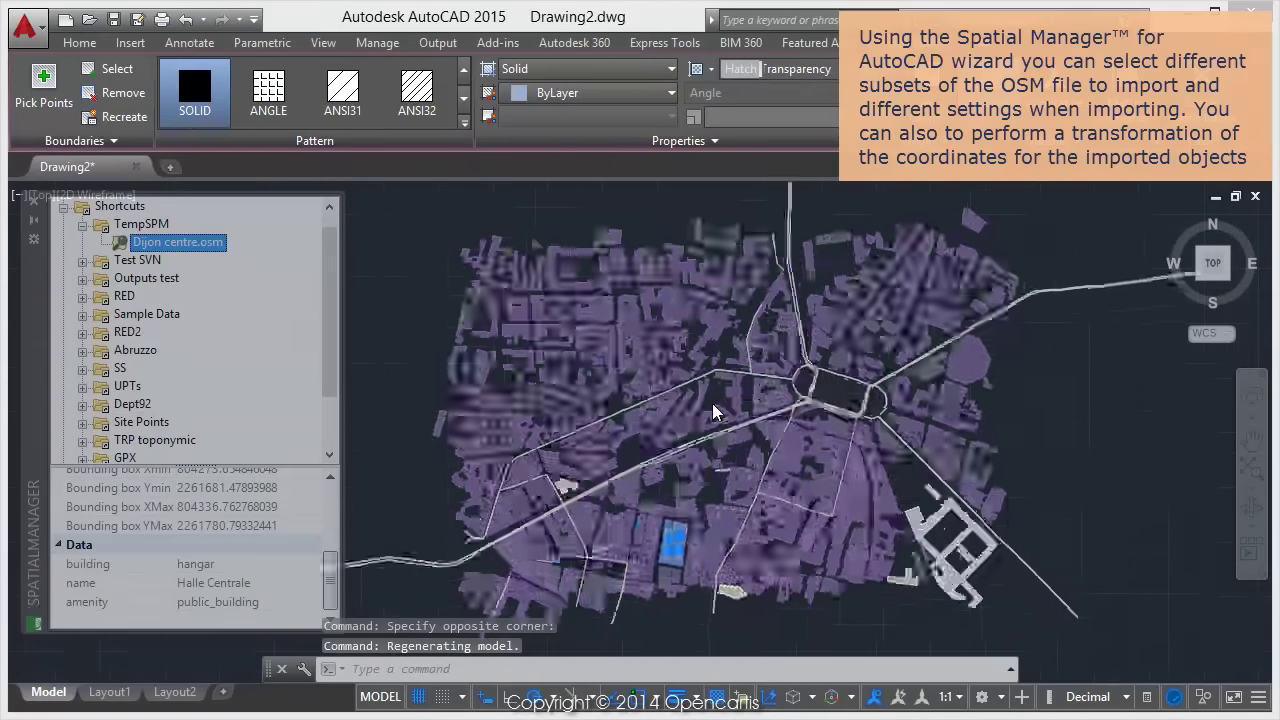
{"action": "scroll", "coordinate": [714, 414], "scroll_direction": "up", "scroll_amount": 3}
{"action": "scroll", "coordinate": [735, 322], "scroll_direction": "up", "scroll_amount": 1}
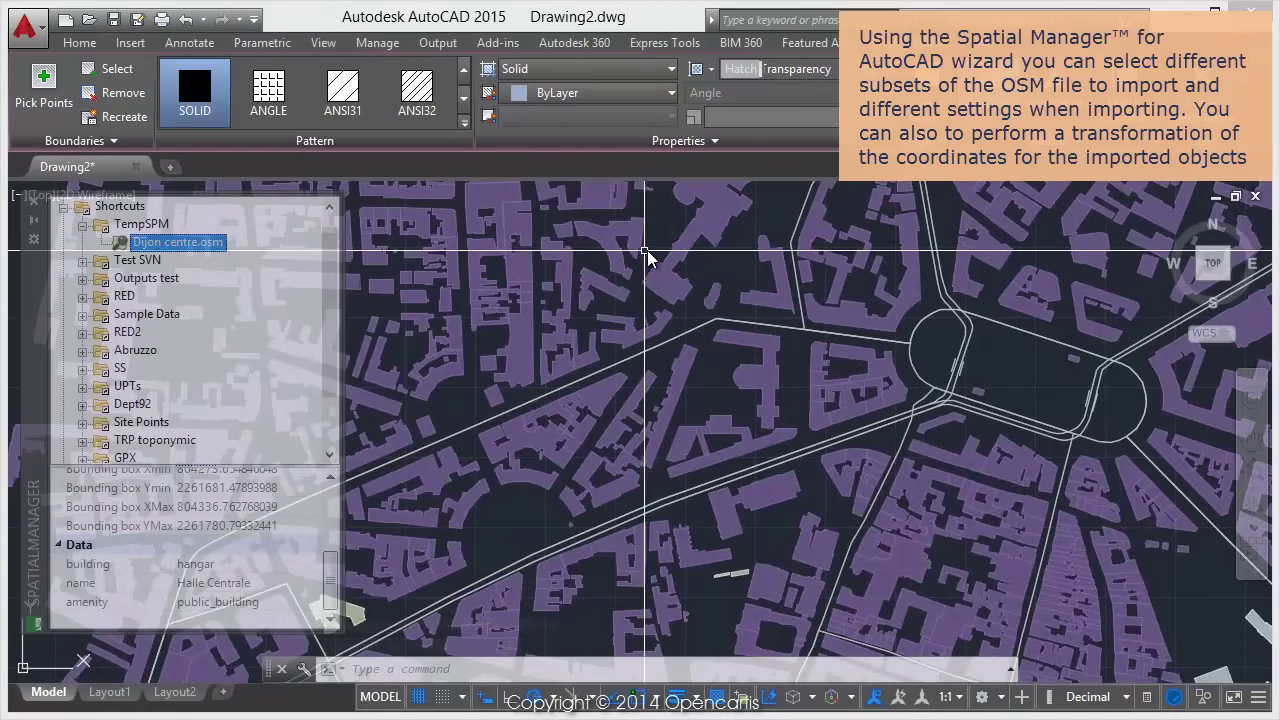
{"action": "left_click", "coordinate": [74, 44]}
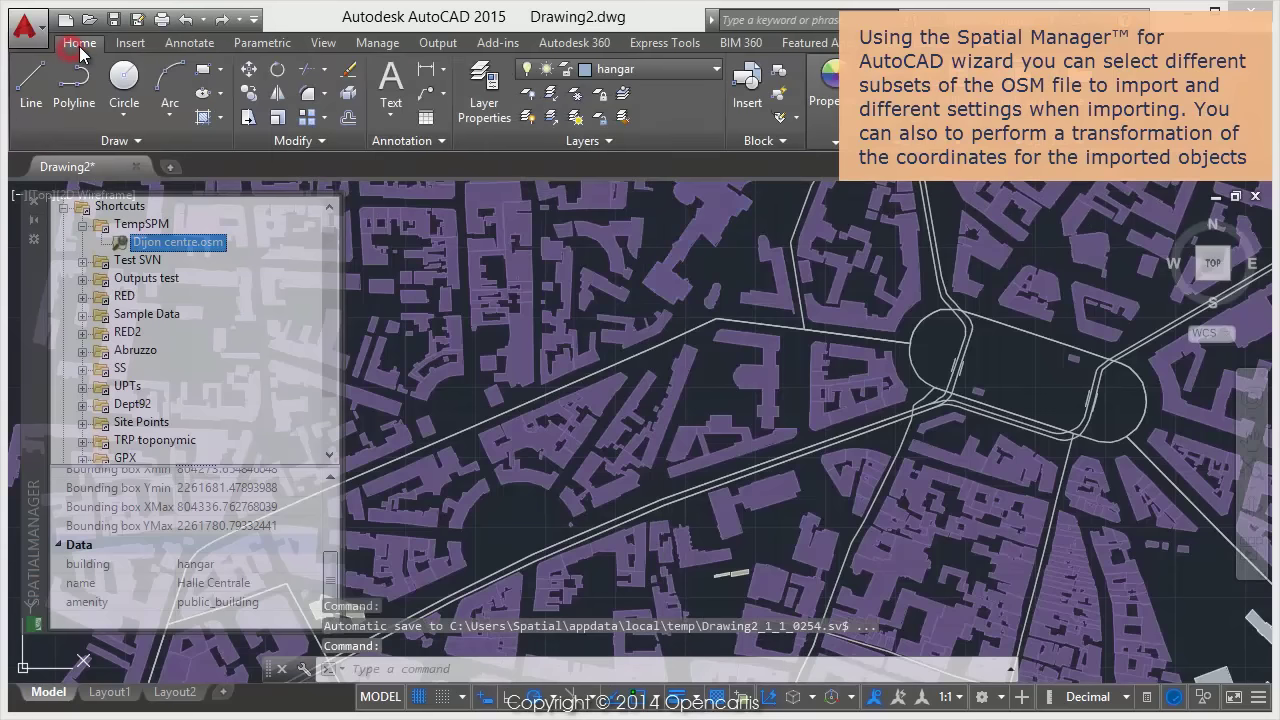
{"action": "left_click", "coordinate": [610, 70]}
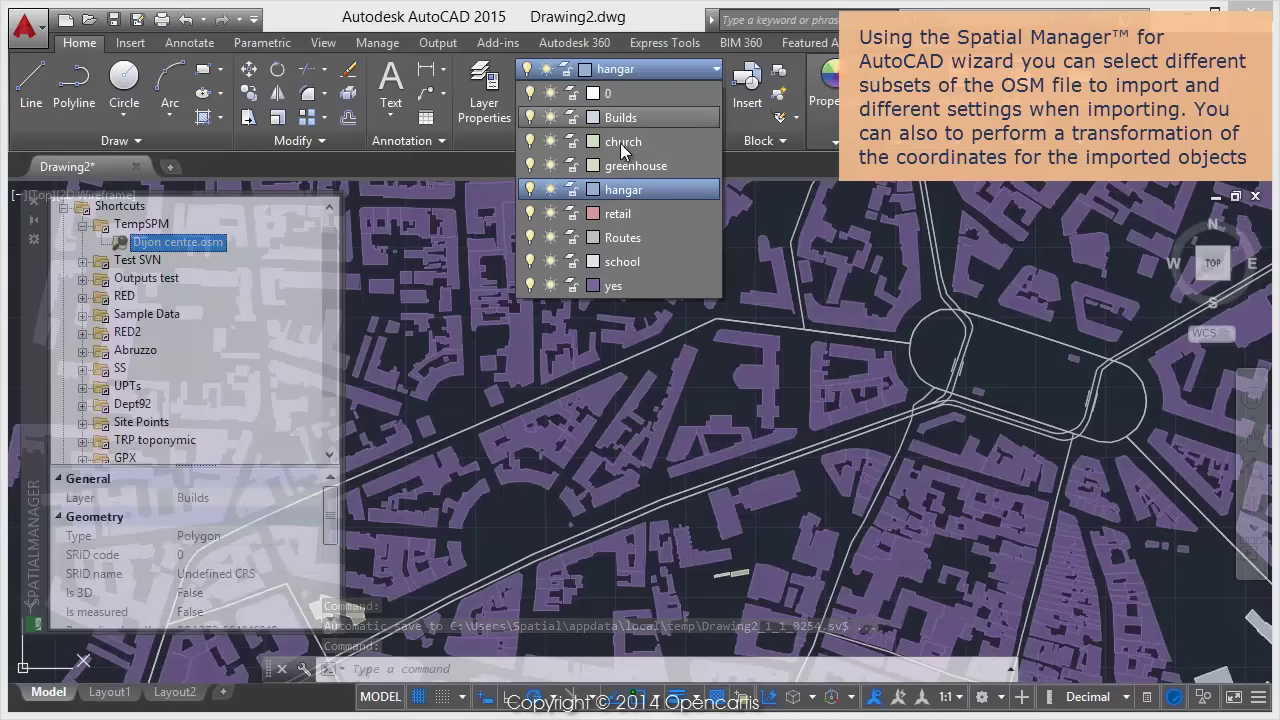
Step: Set the Routes layer's lineweight to 0.35 mm in Layer Properties
{"action": "left_click", "coordinate": [480, 95]}
{"action": "left_click", "coordinate": [480, 88]}
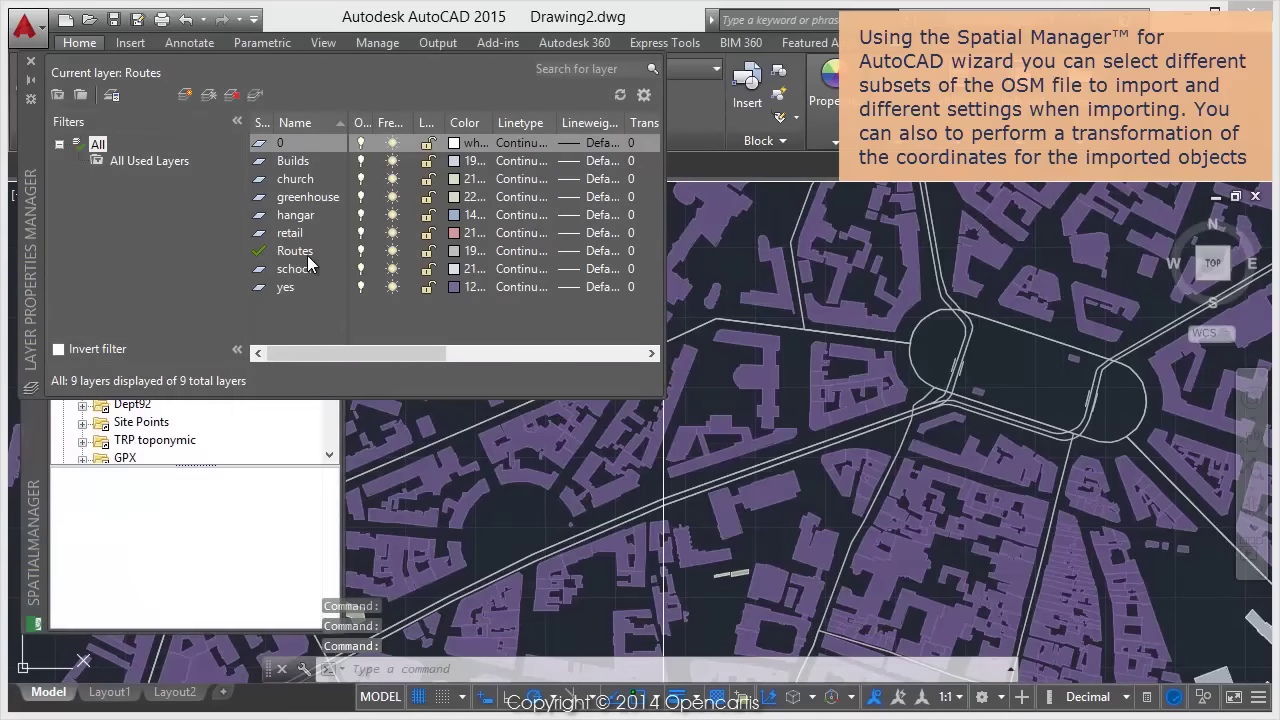
{"action": "left_click", "coordinate": [300, 254]}
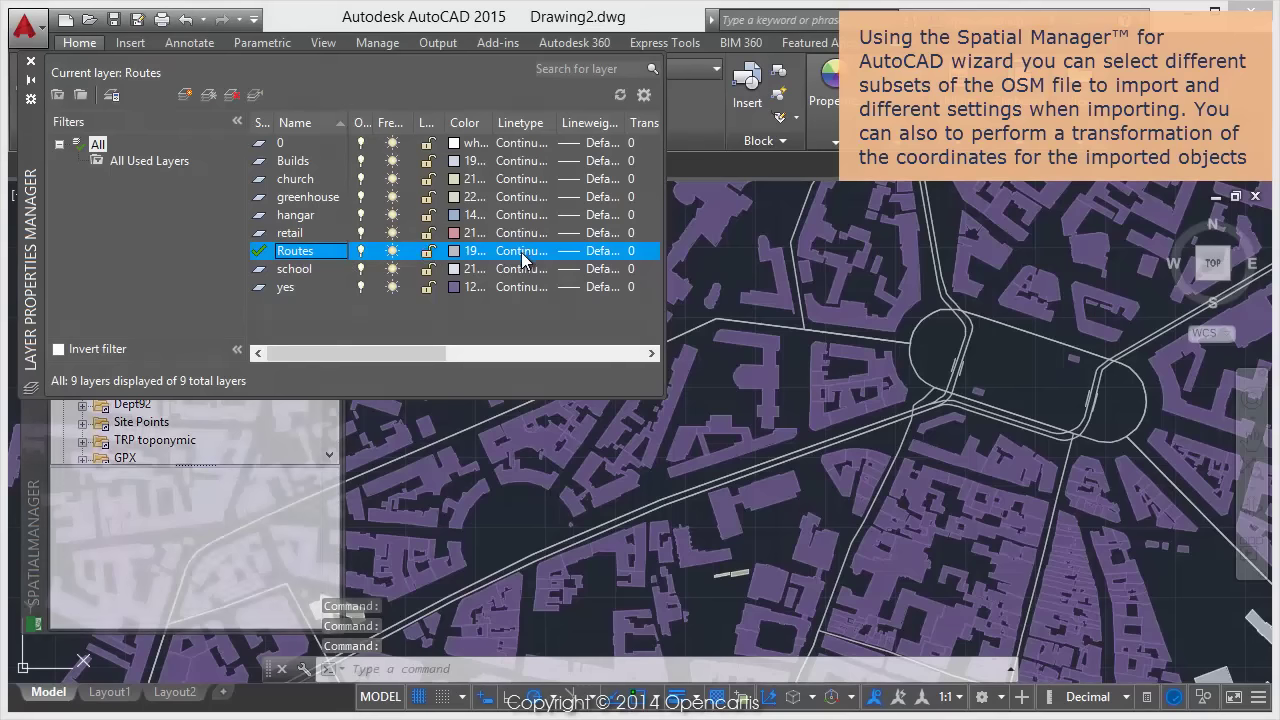
{"action": "left_click", "coordinate": [588, 251]}
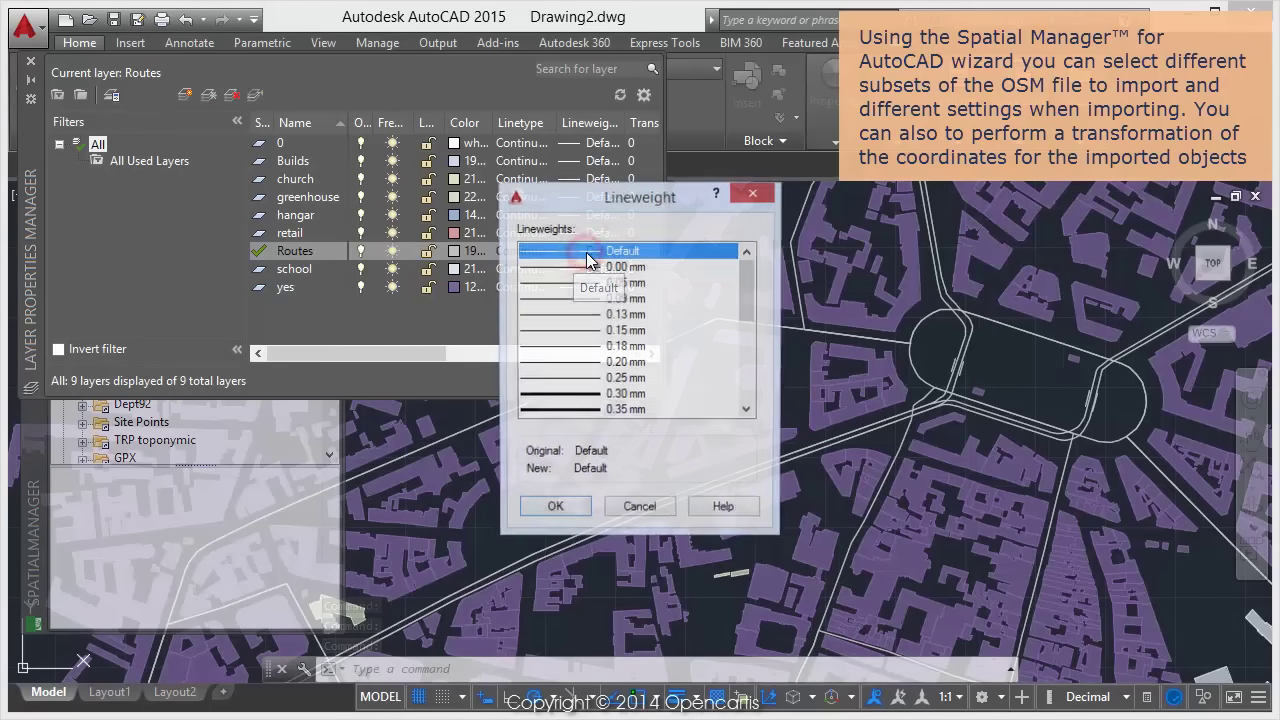
{"action": "left_click", "coordinate": [590, 411]}
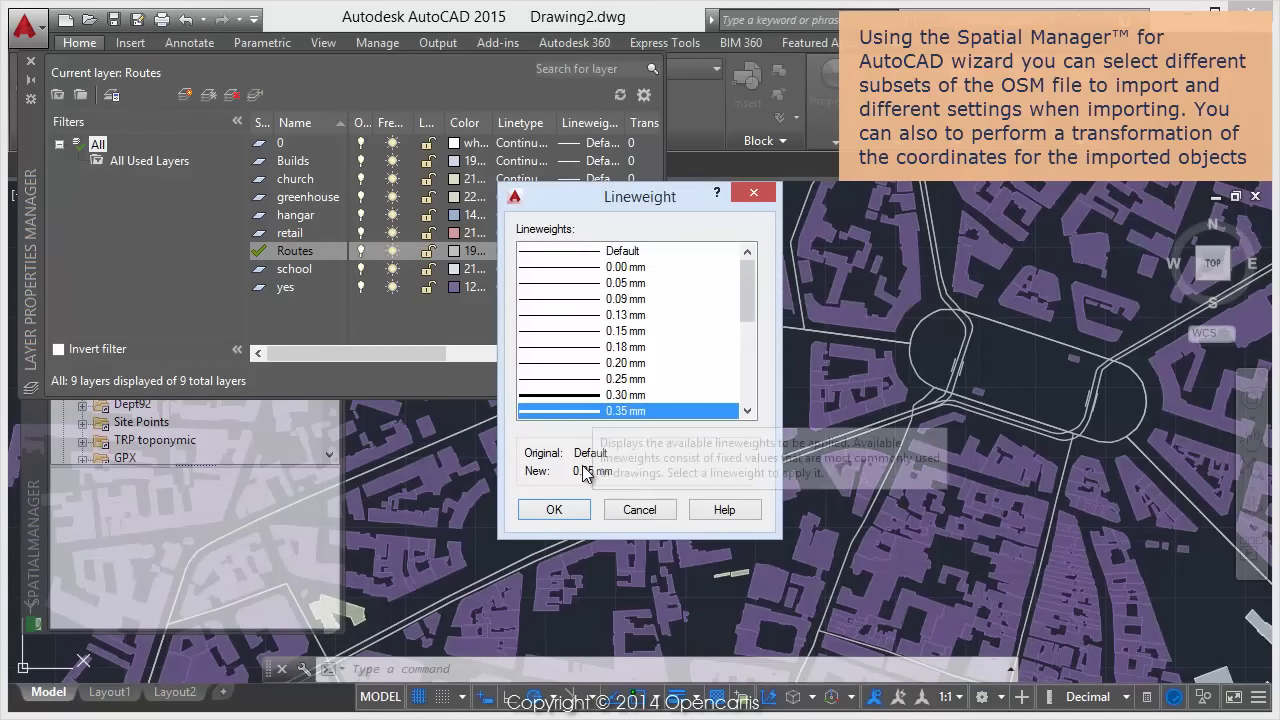
{"action": "left_click", "coordinate": [580, 512]}
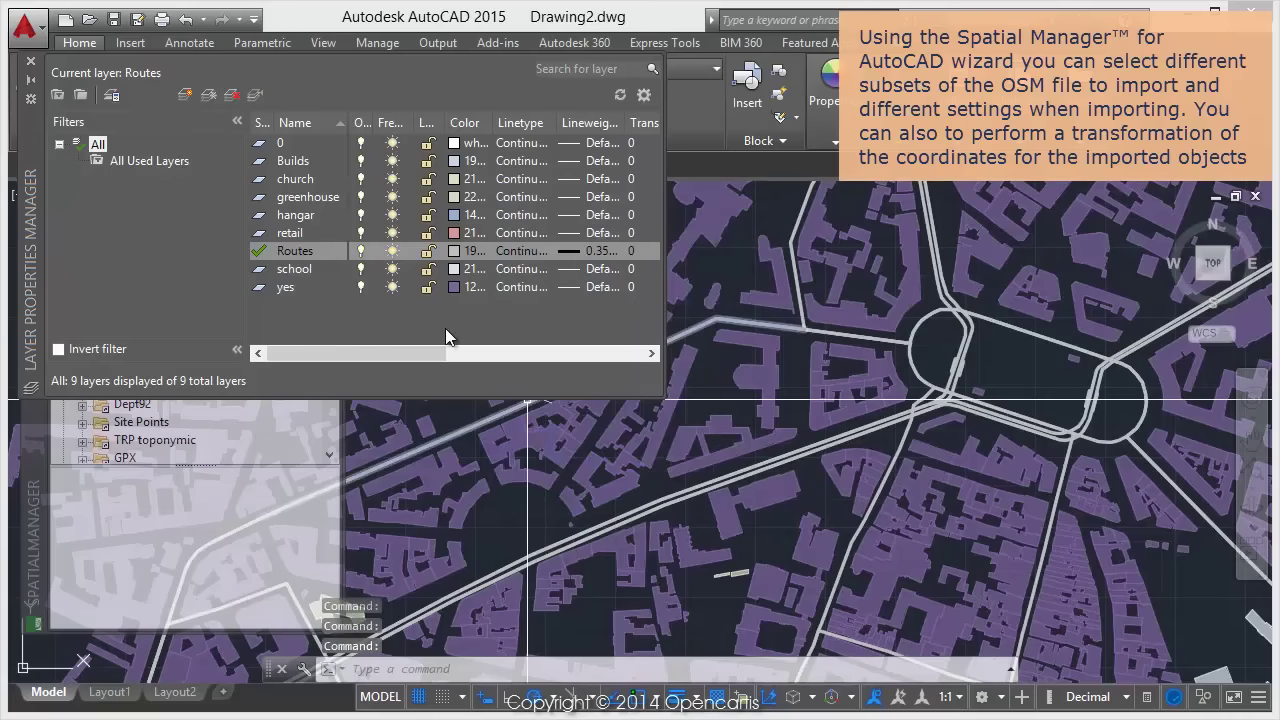
{"action": "left_click", "coordinate": [34, 60]}
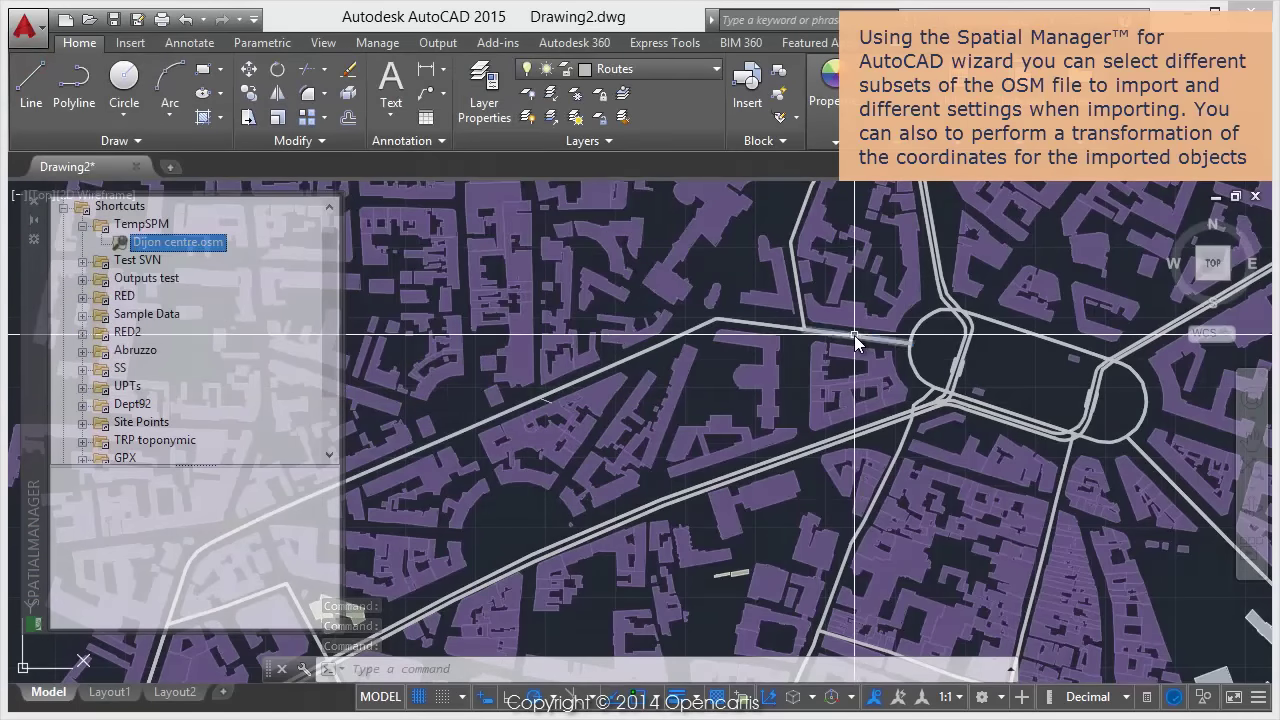
Step: Inspect two roads' OSM data, finding Cours Fleury is a one-way primary highway
{"action": "left_click", "coordinate": [857, 336]}
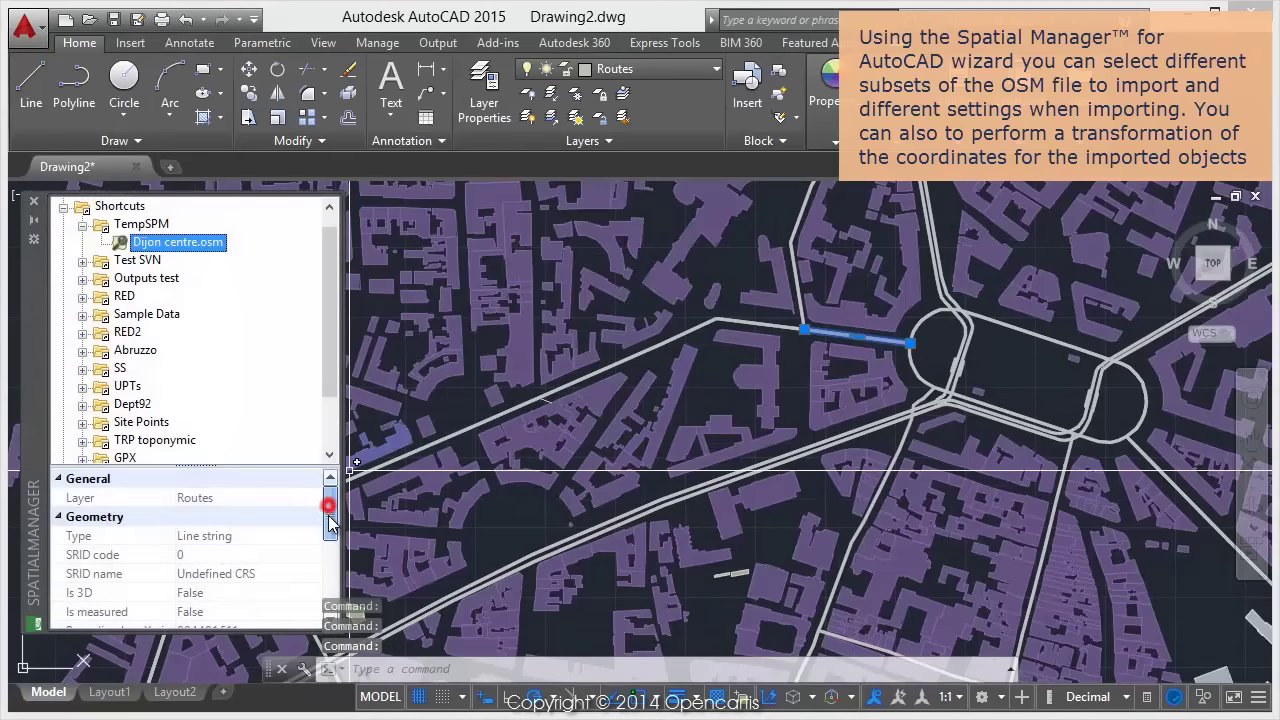
{"action": "left_click_drag", "start_coordinate": [330, 520], "coordinate": [320, 597]}
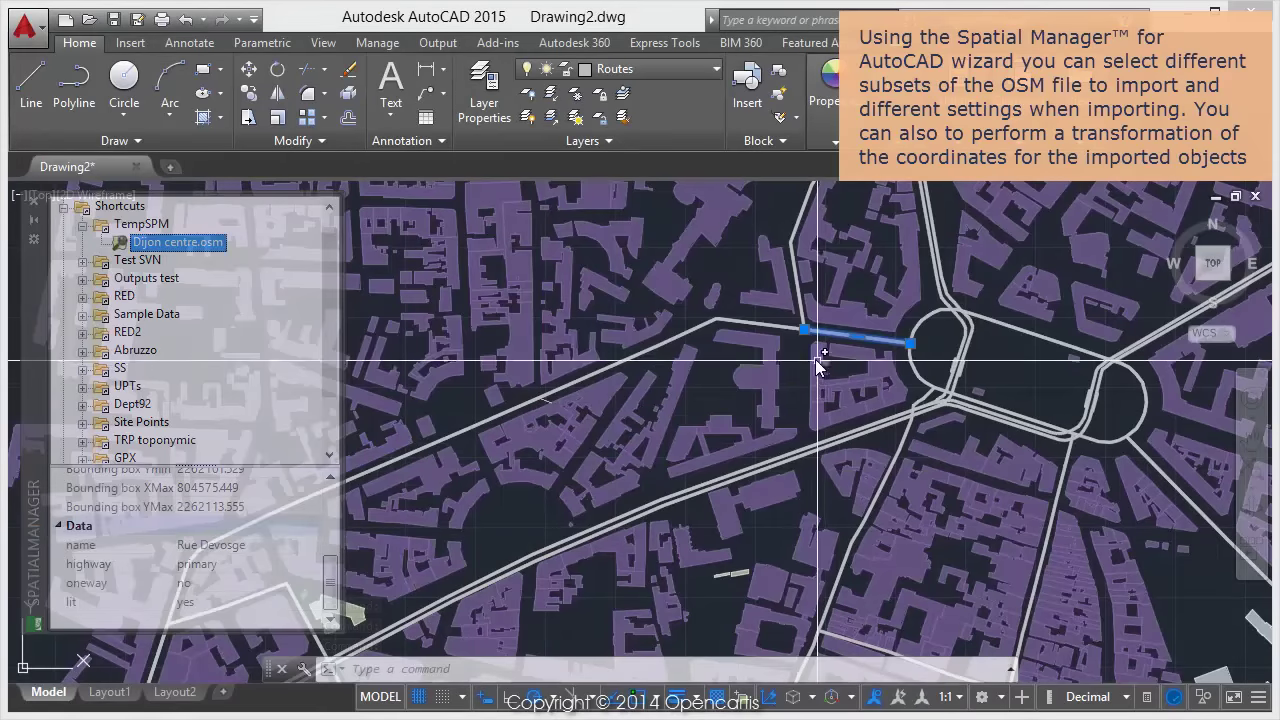
{"action": "key", "text": "Escape"}
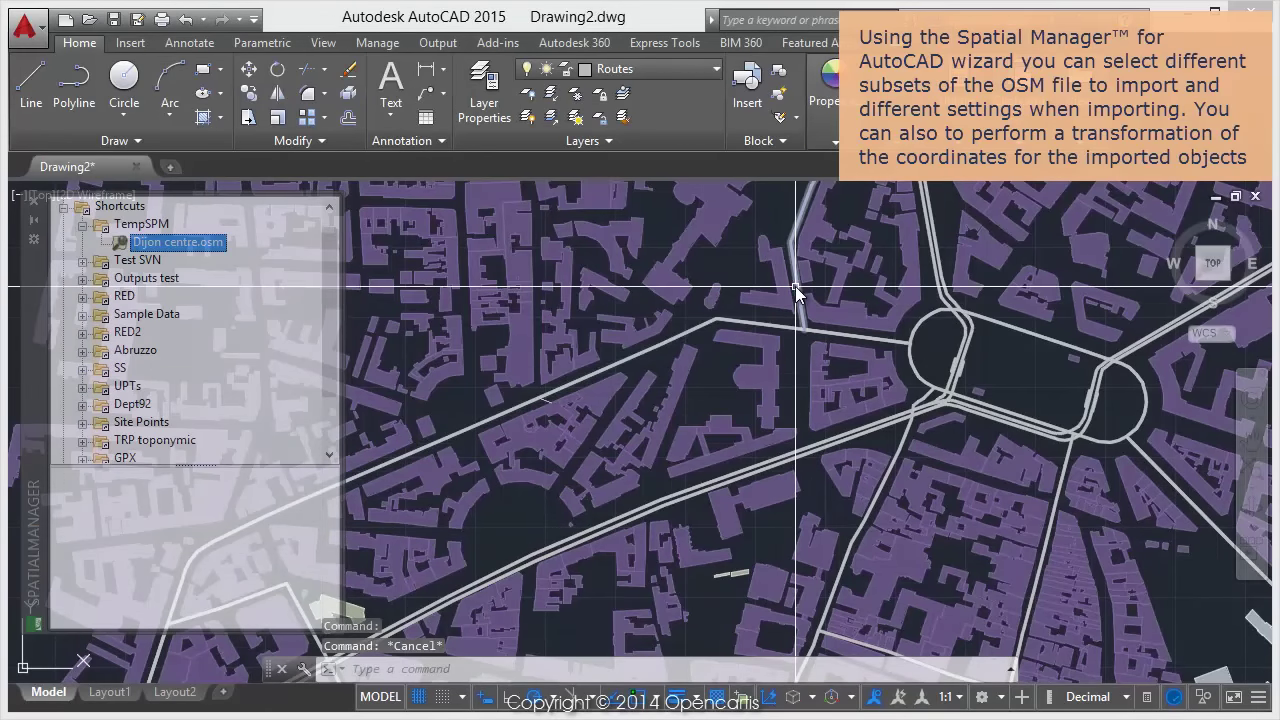
{"action": "left_click", "coordinate": [796, 288]}
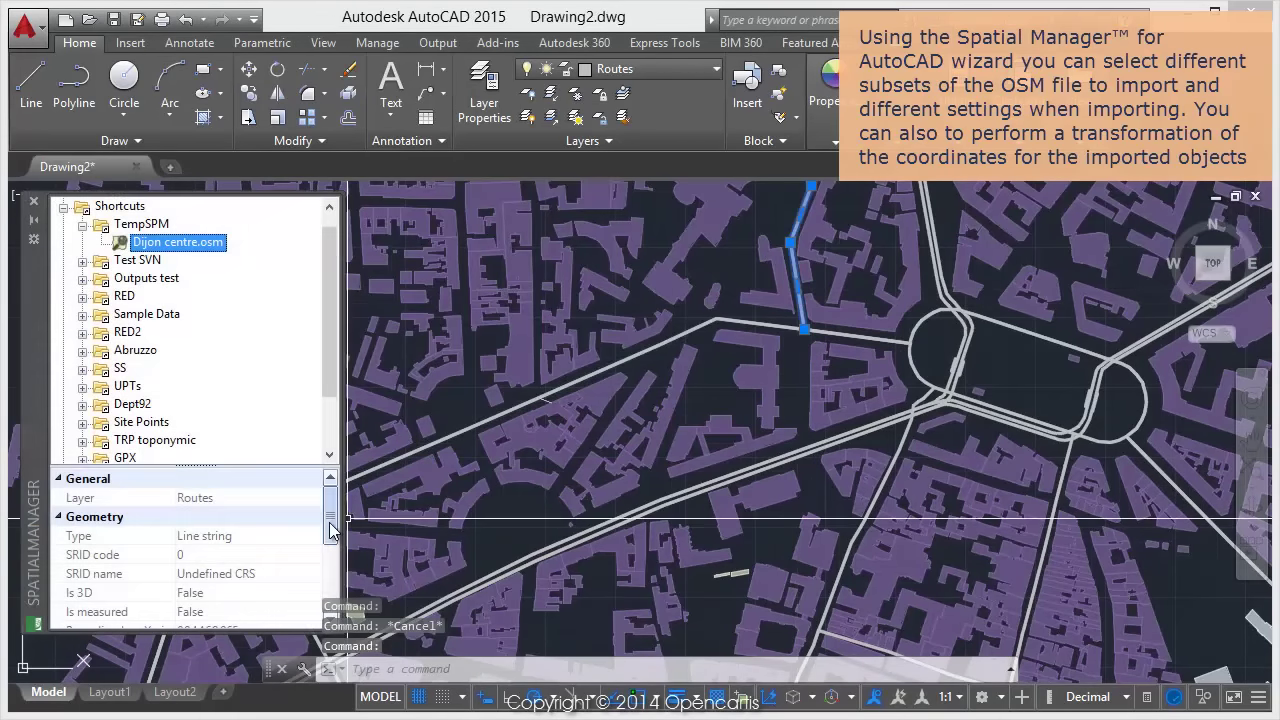
{"action": "mouse_move", "coordinate": [329, 522]}
{"action": "left_mouse_down"}
{"action": "mouse_move", "coordinate": [320, 591]}
{"action": "mouse_move", "coordinate": [298, 612]}
{"action": "left_mouse_up"}
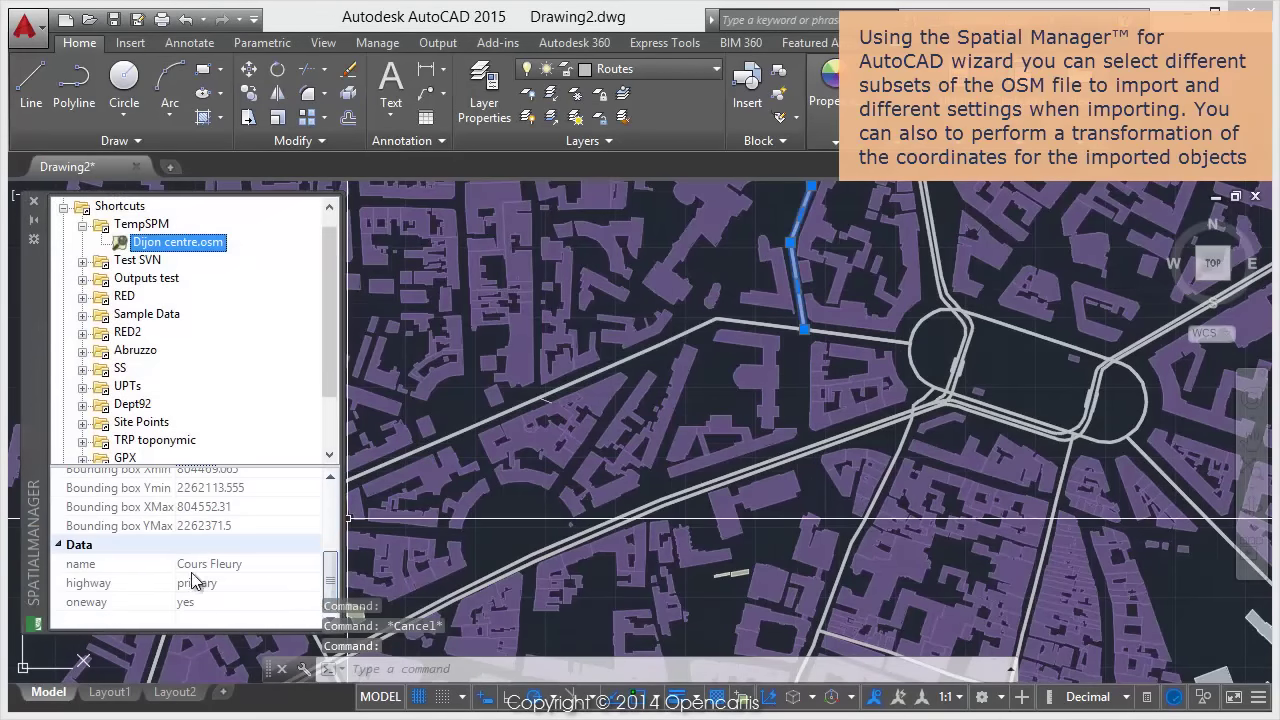